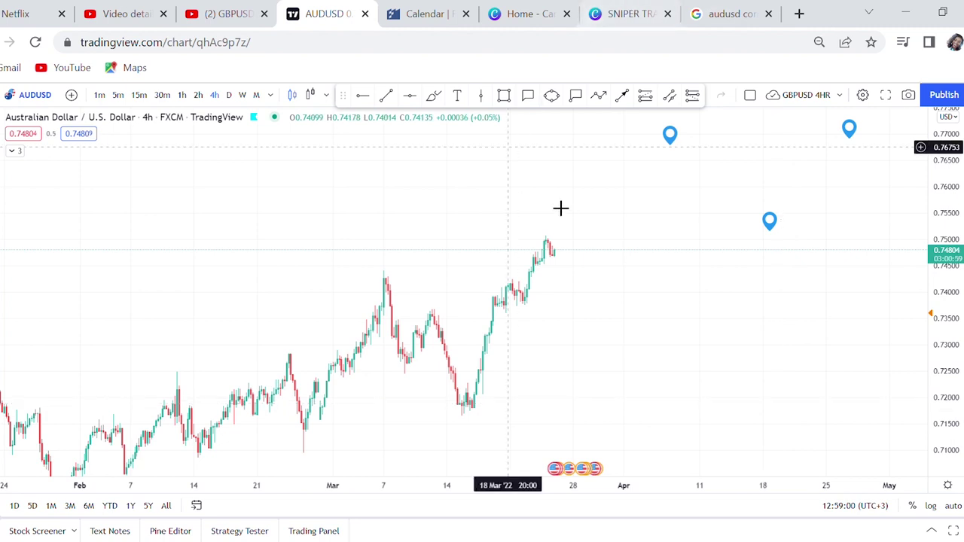
# Read the three notes pinned on the AUDUSD chart, including those on positive correlation and market structure.
pyautogui.moveTo(678, 145)
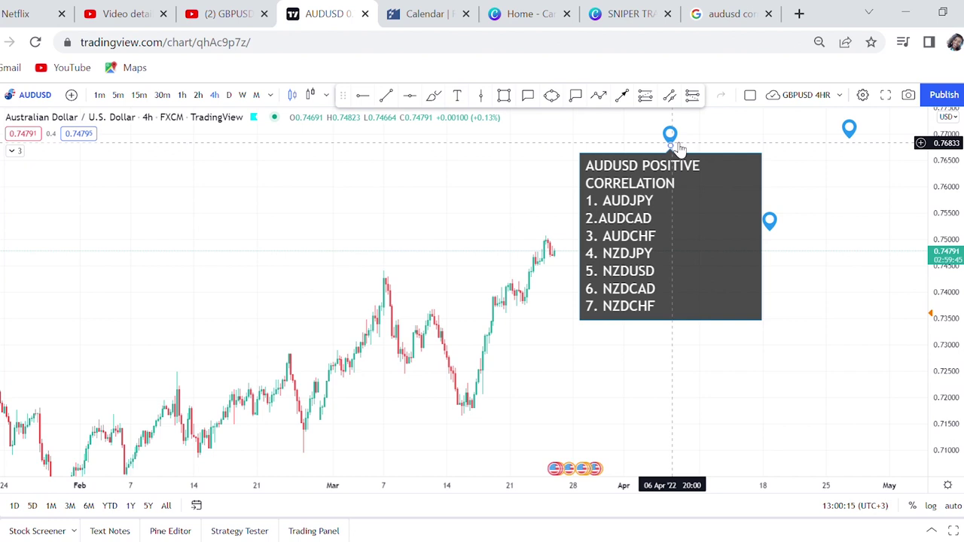
pyautogui.moveTo(851, 131)
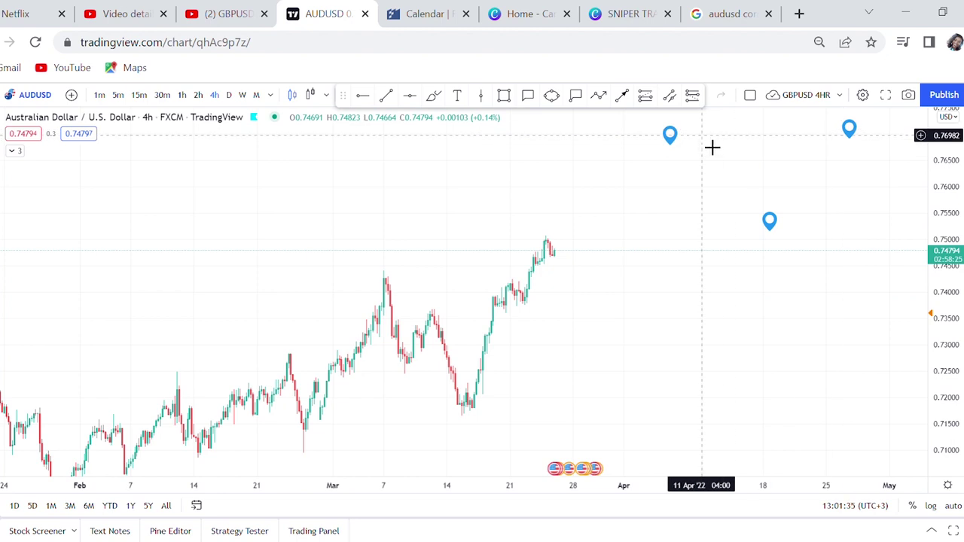
pyautogui.moveTo(775, 232)
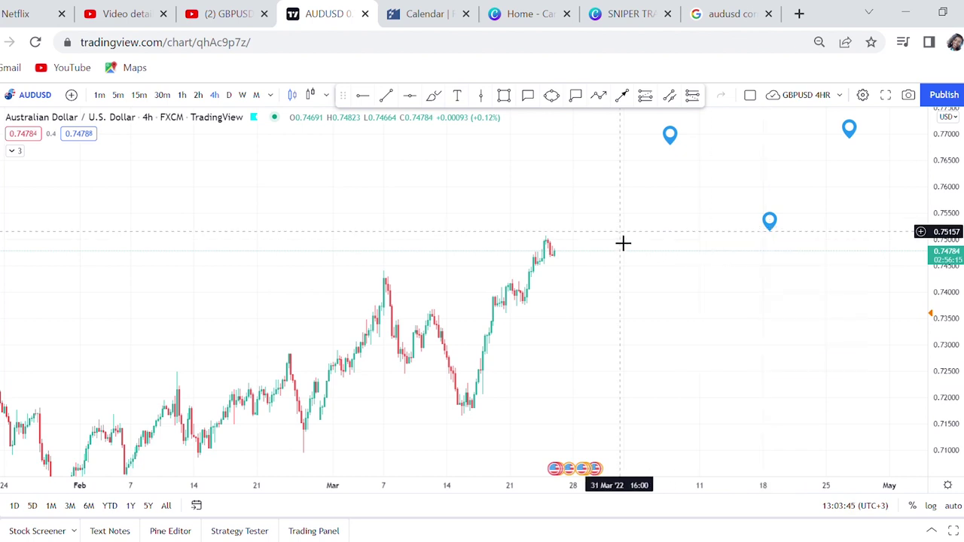
pyautogui.moveTo(778, 233)
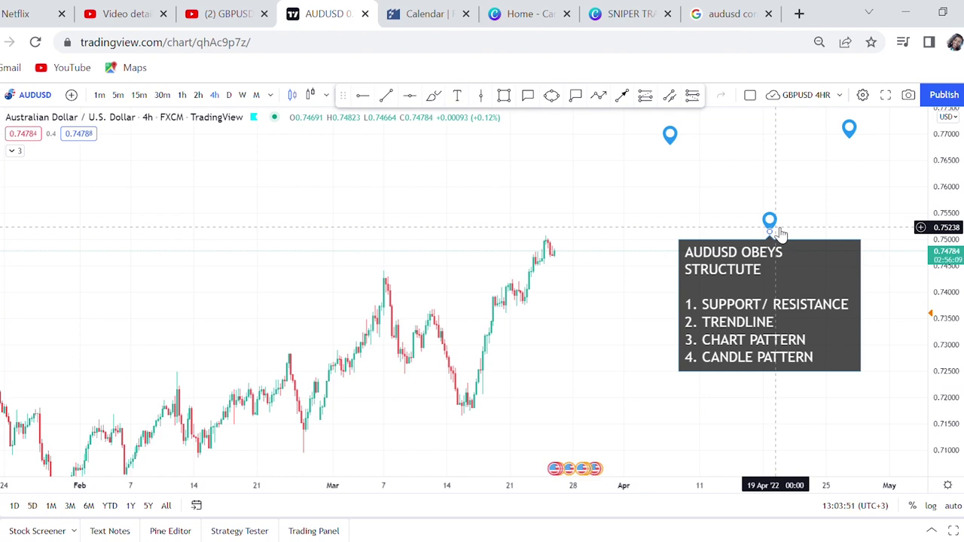
# Trace the AUDUSD uptrend from the late-January low to the late-March high with freehand brush strokes.
pyautogui.scroll(-5, 709, 347)
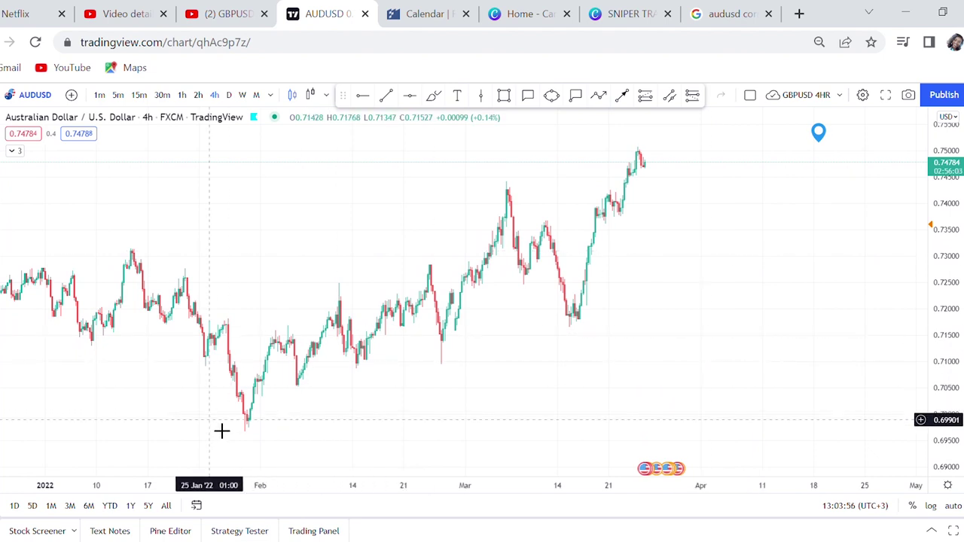
pyautogui.click(818, 136)
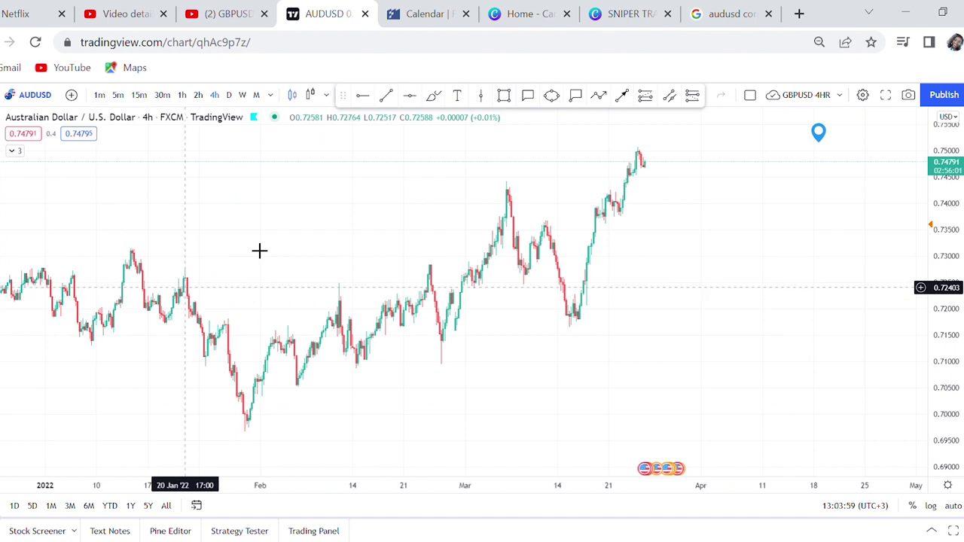
pyautogui.click(435, 98)
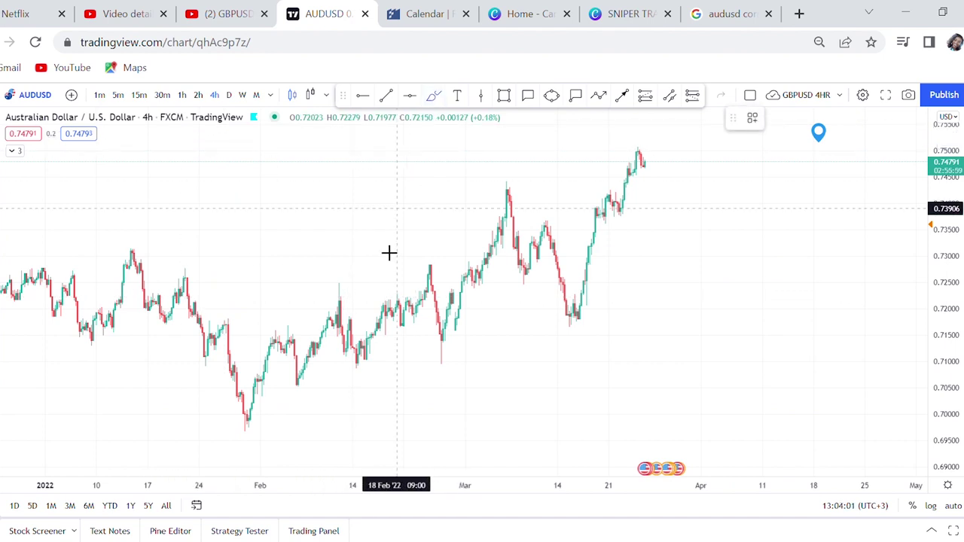
pyautogui.moveTo(252, 431)
pyautogui.mouseDown()
pyautogui.moveTo(309, 340)
pyautogui.moveTo(312, 397)
pyautogui.moveTo(342, 299)
pyautogui.moveTo(381, 401)
pyautogui.moveTo(439, 278)
pyautogui.moveTo(456, 356)
pyautogui.moveTo(467, 278)
pyautogui.moveTo(520, 188)
pyautogui.moveTo(558, 263)
pyautogui.moveTo(572, 324)
pyautogui.moveTo(549, 303)
pyautogui.moveTo(607, 339)
pyautogui.moveTo(620, 204)
pyautogui.moveTo(637, 156)
pyautogui.mouseUp()
pyautogui.moveTo(511, 194); pyautogui.dragTo(565, 192)
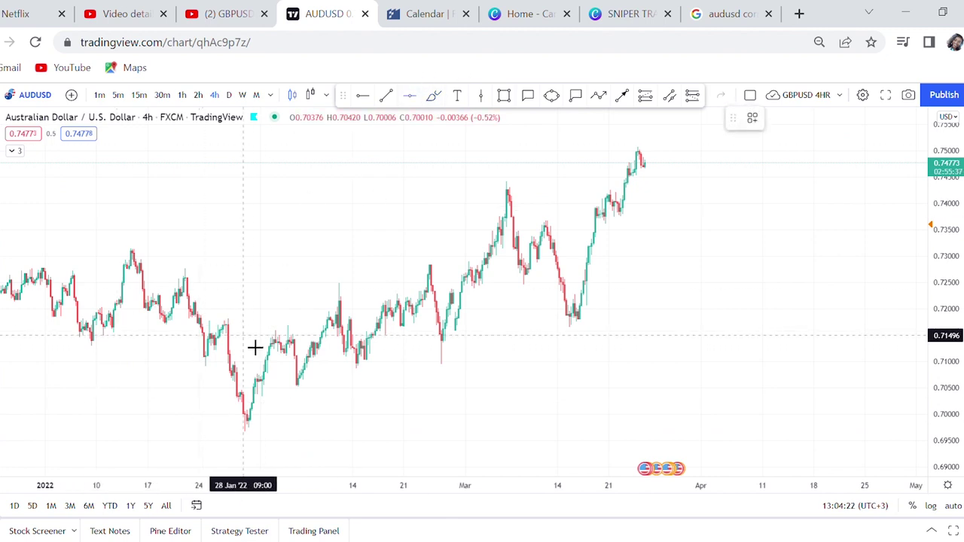
# Place a horizontal line at 0.71680 and circle the two February swing highs around it with the brush.
pyautogui.hotkey('alt', 'h')
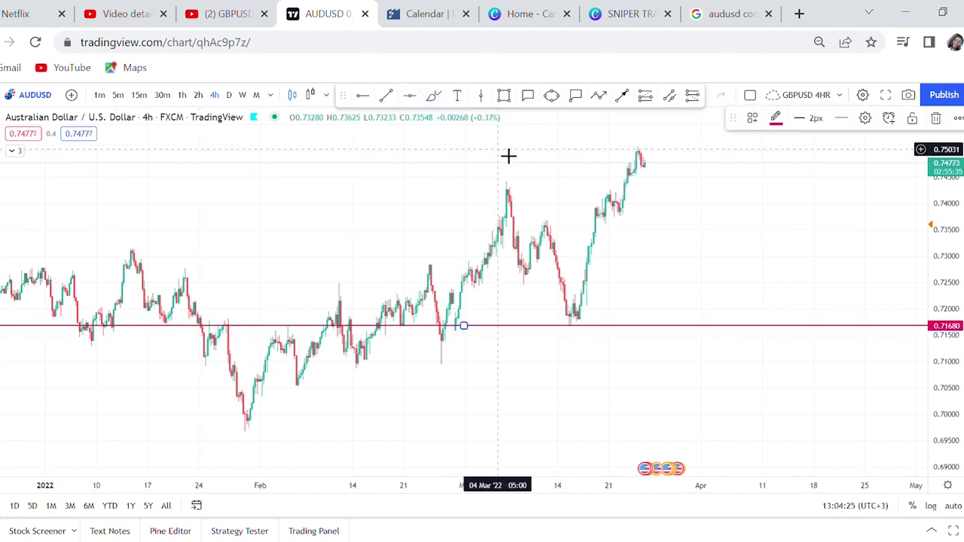
pyautogui.click(433, 97)
pyautogui.moveTo(299, 313)
pyautogui.mouseDown()
pyautogui.moveTo(287, 339)
pyautogui.moveTo(319, 339)
pyautogui.moveTo(276, 309)
pyautogui.mouseUp()
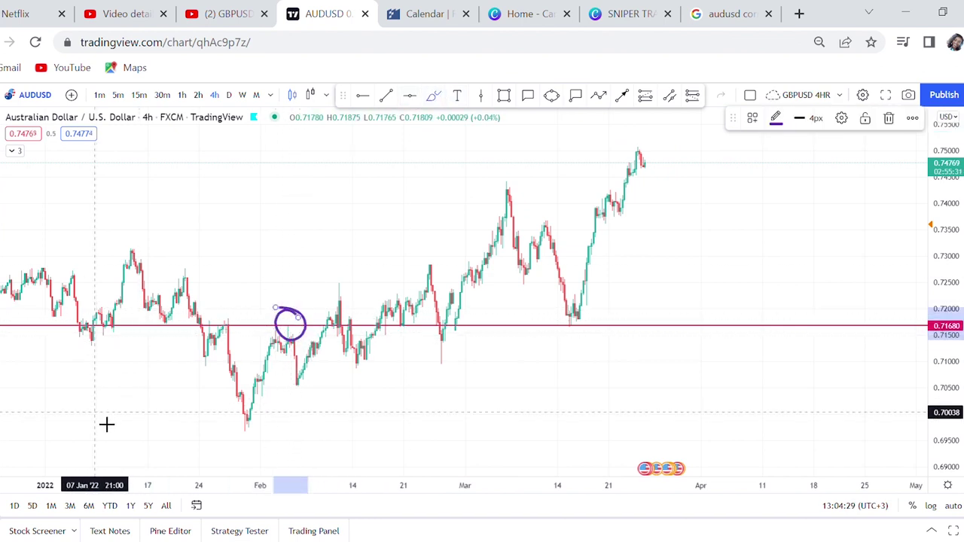
pyautogui.moveTo(361, 287)
pyautogui.mouseDown()
pyautogui.moveTo(353, 282)
pyautogui.moveTo(334, 319)
pyautogui.moveTo(359, 324)
pyautogui.moveTo(357, 304)
pyautogui.mouseUp()
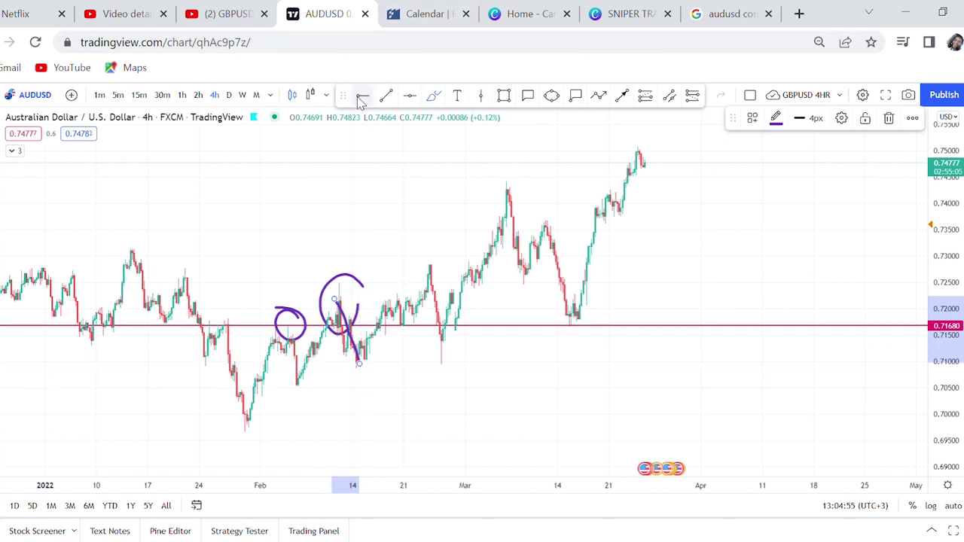
# Place a horizontal ray at 0.72506 and circle the late-February swing high around it with the brush.
pyautogui.click(352, 136)
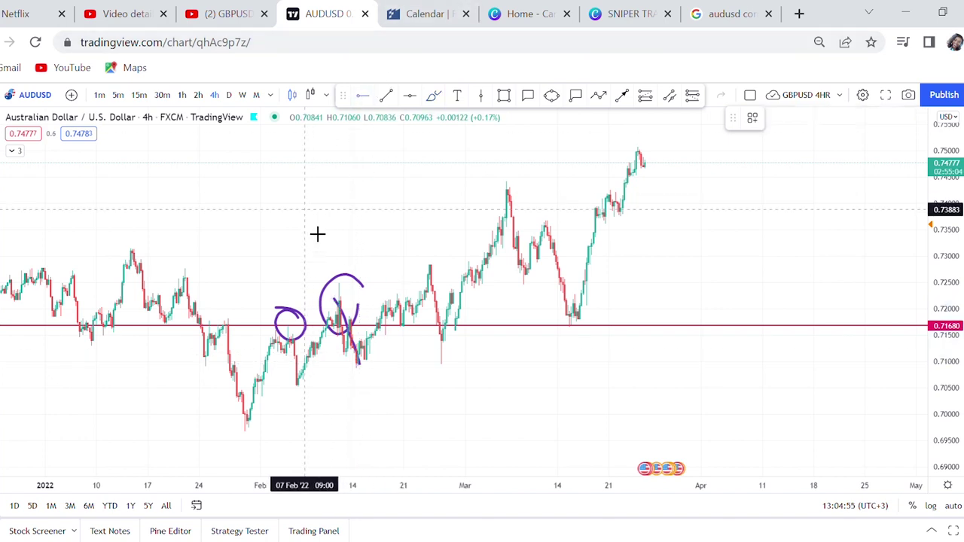
pyautogui.click(284, 283)
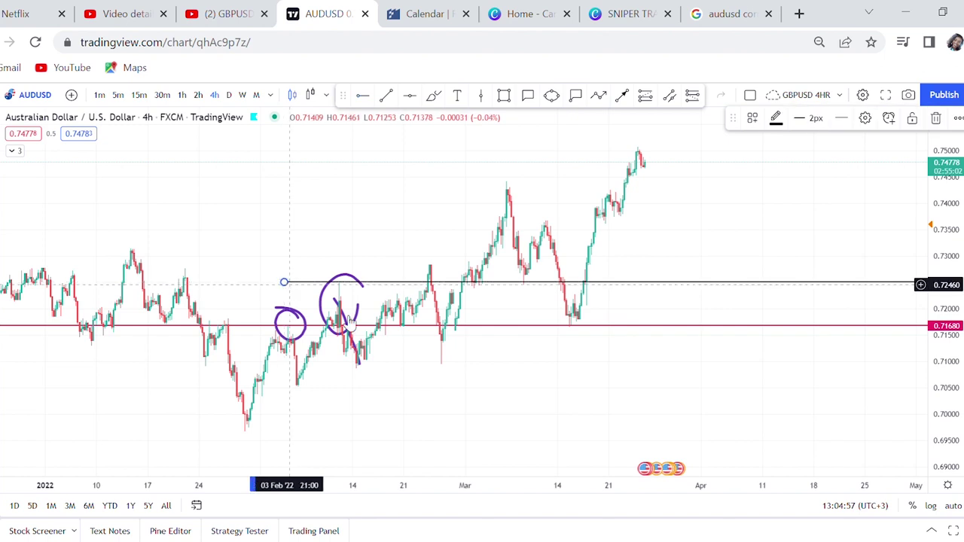
pyautogui.click(435, 96)
pyautogui.moveTo(441, 247)
pyautogui.mouseDown()
pyautogui.moveTo(430, 281)
pyautogui.moveTo(452, 278)
pyautogui.moveTo(448, 263)
pyautogui.mouseUp()
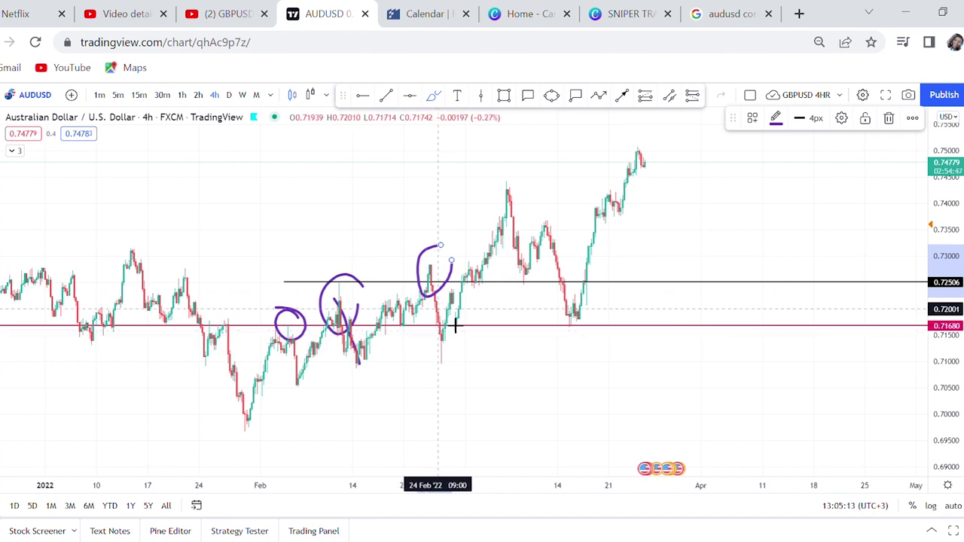
# Mark the late-February low, the rally to the March high and the pullback to the mid-March low with brush strokes.
pyautogui.moveTo(467, 310)
pyautogui.mouseDown()
pyautogui.moveTo(482, 315)
pyautogui.moveTo(467, 366)
pyautogui.moveTo(470, 356)
pyautogui.mouseUp()
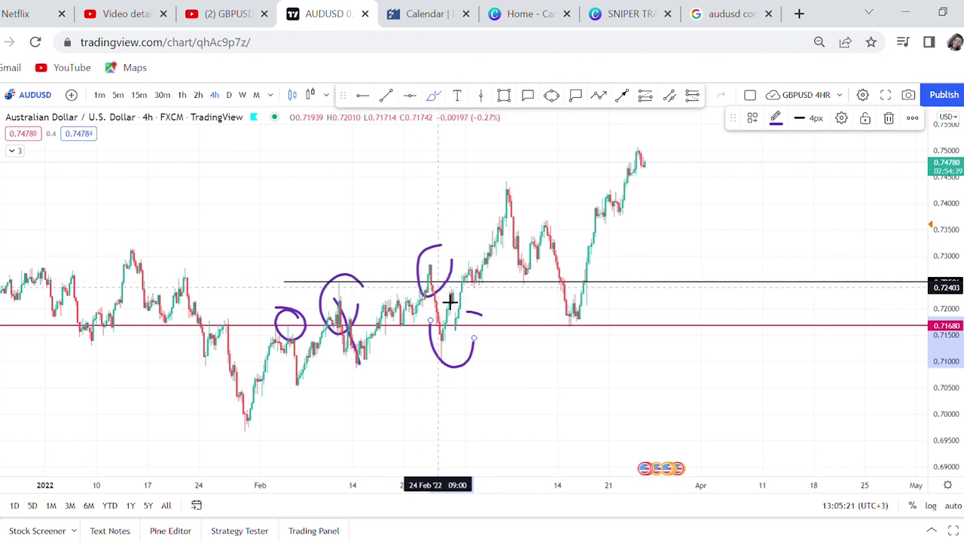
pyautogui.moveTo(472, 325); pyautogui.dragTo(537, 193)
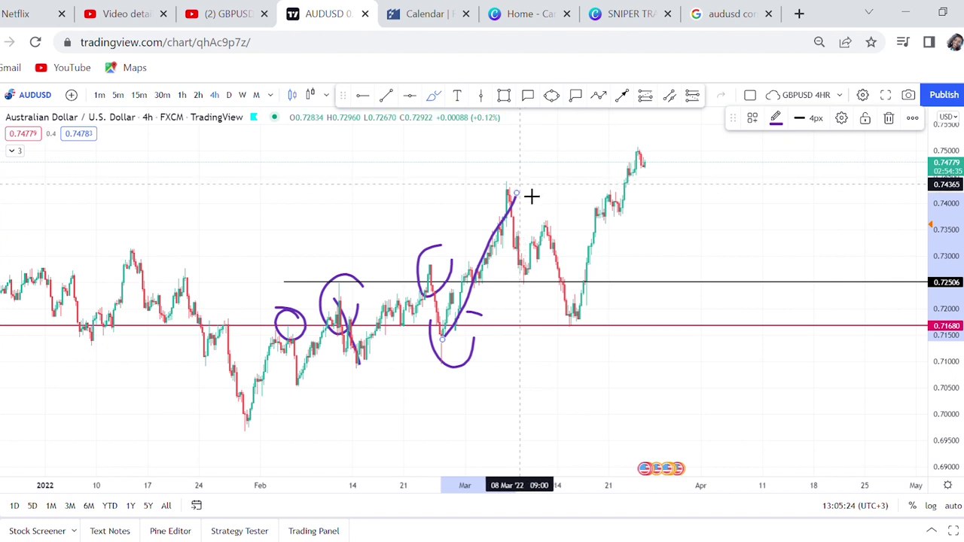
pyautogui.moveTo(343, 259); pyautogui.dragTo(512, 259)
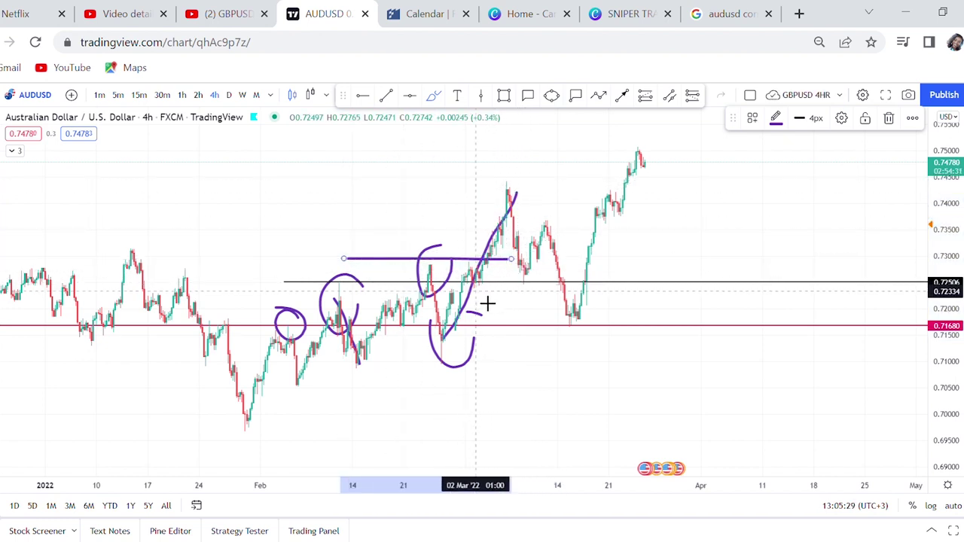
pyautogui.moveTo(517, 194)
pyautogui.mouseDown()
pyautogui.moveTo(534, 233)
pyautogui.moveTo(562, 249)
pyautogui.moveTo(577, 321)
pyautogui.mouseUp()
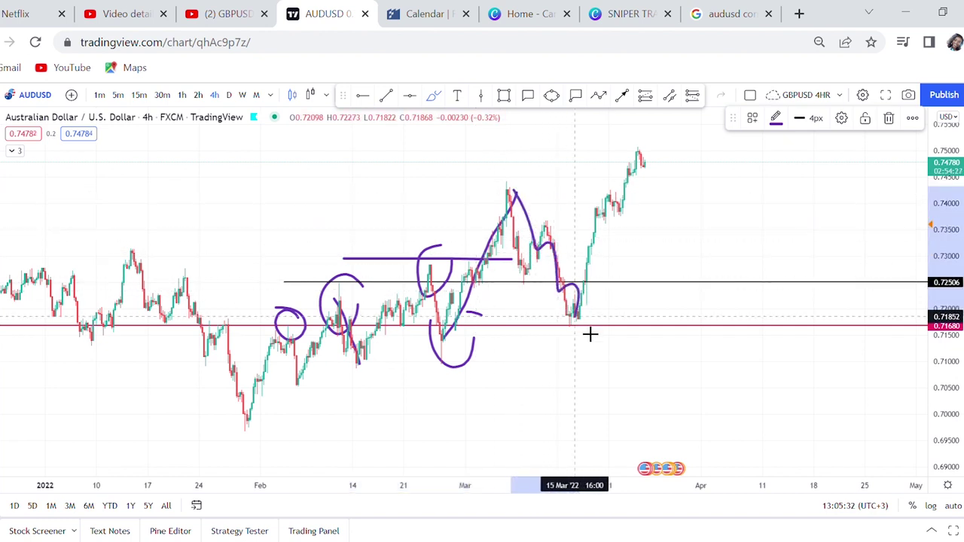
pyautogui.click(428, 286)
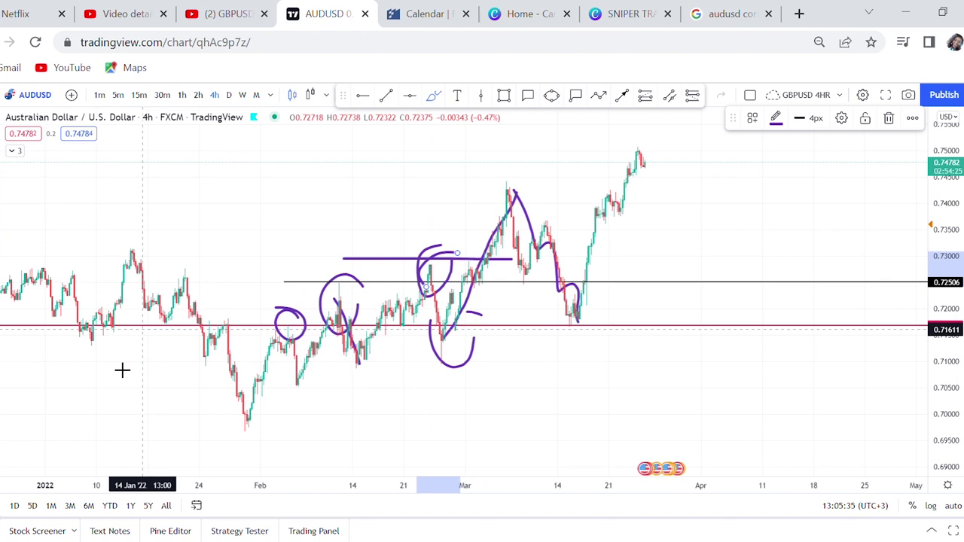
# Clear all drawings from the chart and place a horizontal line at the late-February high, at 0.72850.
pyautogui.hotkey('ctrl', 'alt', 'h')
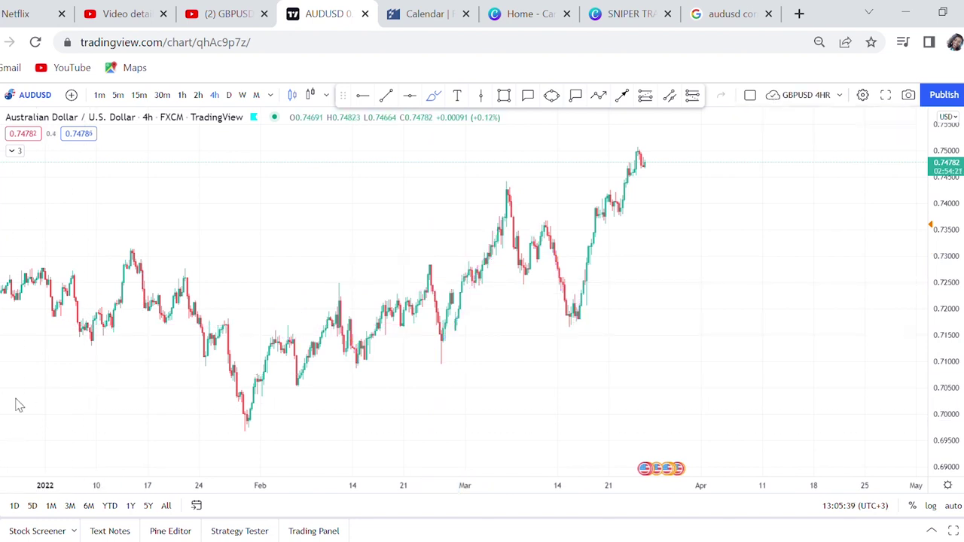
pyautogui.click(409, 96)
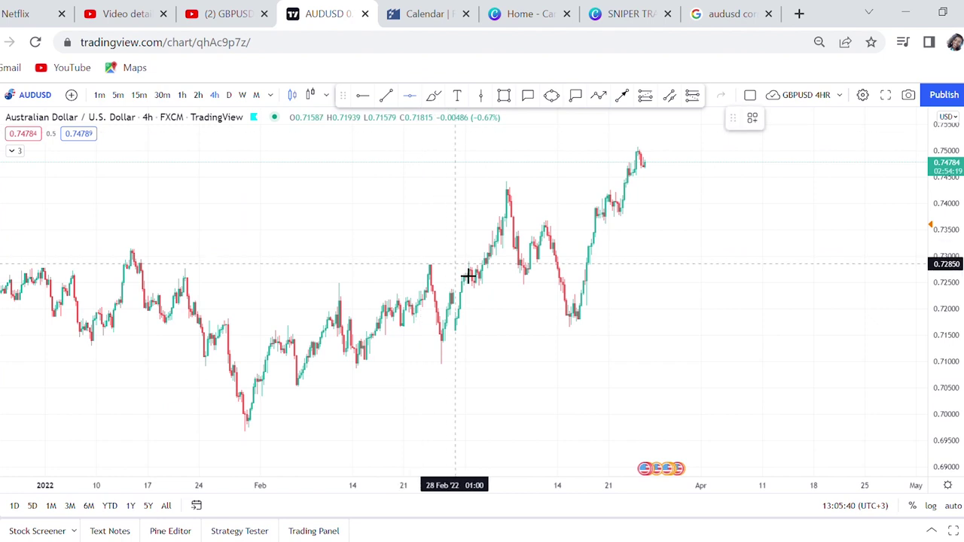
pyautogui.click(464, 265)
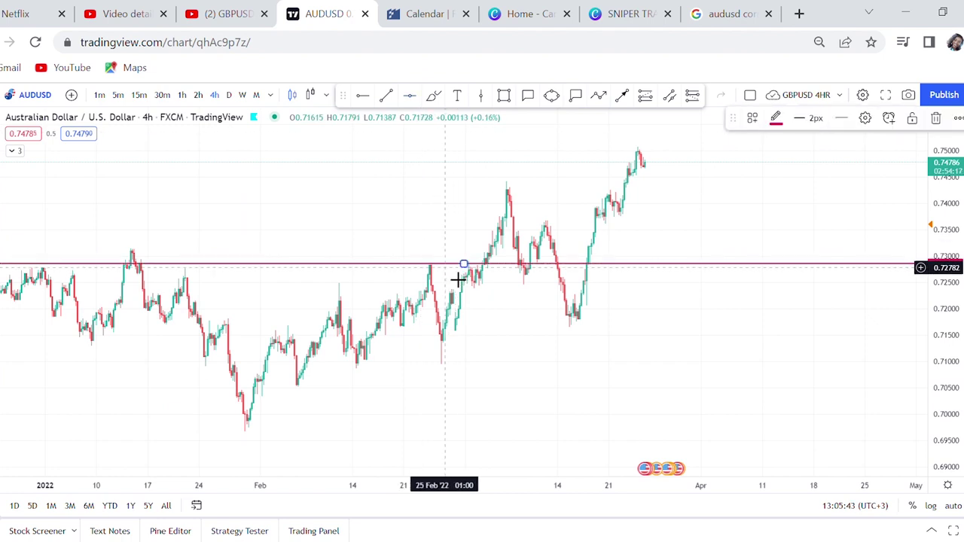
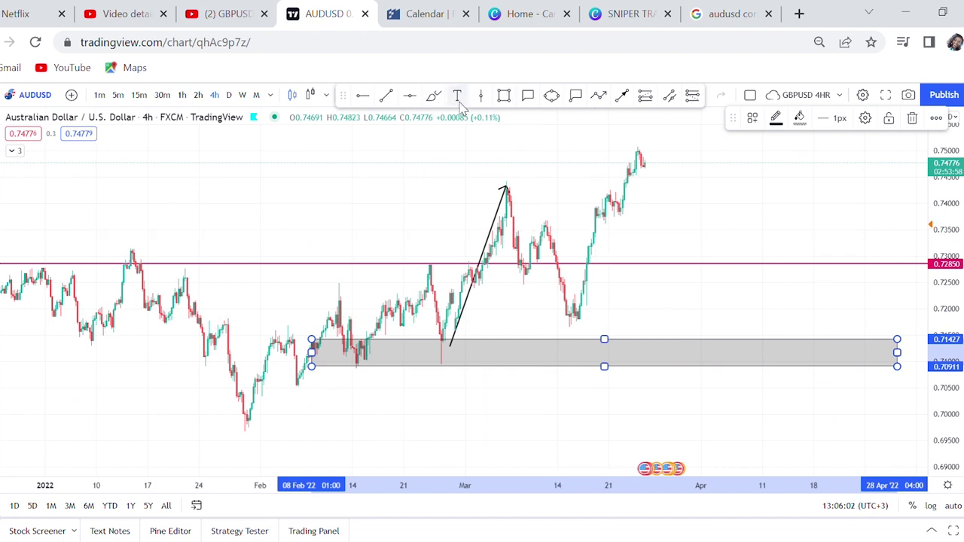
# Circle the late-February low in the grey zone with the brush and draw an arrow down from the March high.
pyautogui.click(433, 95)
pyautogui.moveTo(476, 331)
pyautogui.mouseDown()
pyautogui.moveTo(447, 330)
pyautogui.moveTo(432, 376)
pyautogui.moveTo(471, 355)
pyautogui.moveTo(449, 351)
pyautogui.mouseUp()
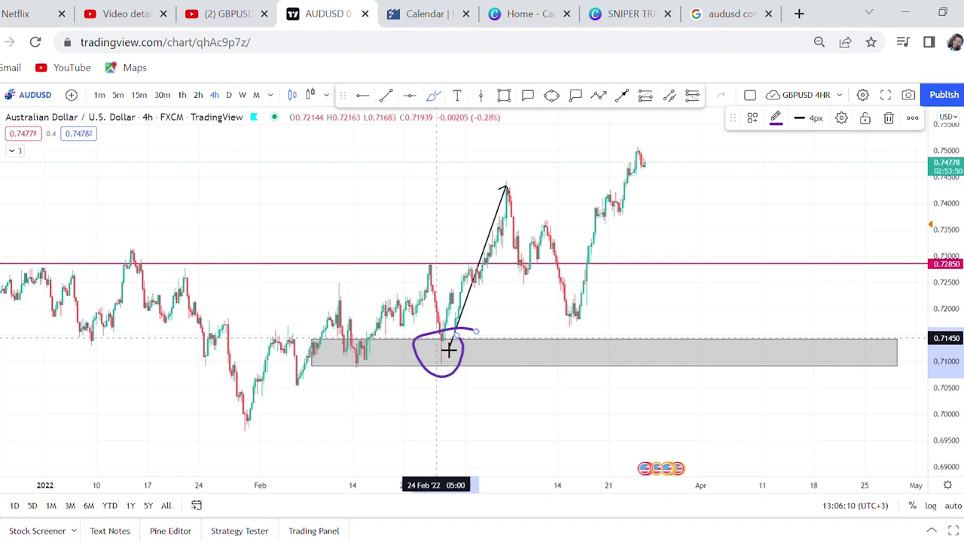
pyautogui.click(621, 98)
pyautogui.moveTo(526, 203)
pyautogui.mouseDown()
pyautogui.moveTo(525, 280)
pyautogui.moveTo(562, 331)
pyautogui.moveTo(586, 338)
pyautogui.moveTo(592, 372)
pyautogui.moveTo(590, 340)
pyautogui.moveTo(586, 409)
pyautogui.mouseUp()
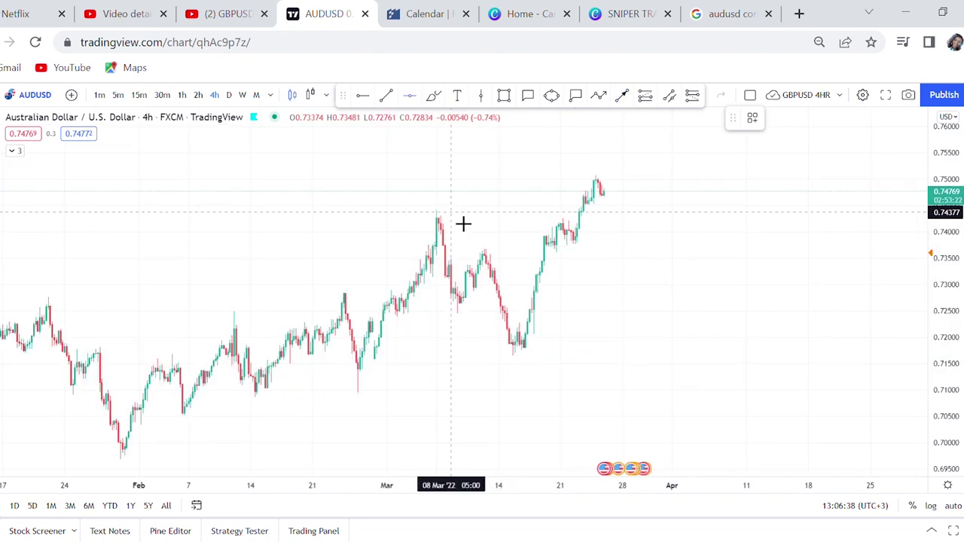
# Place horizontal lines at the early-March high, at 0.74434, and at the following pullback low, at 0.72483.
pyautogui.click(462, 209)
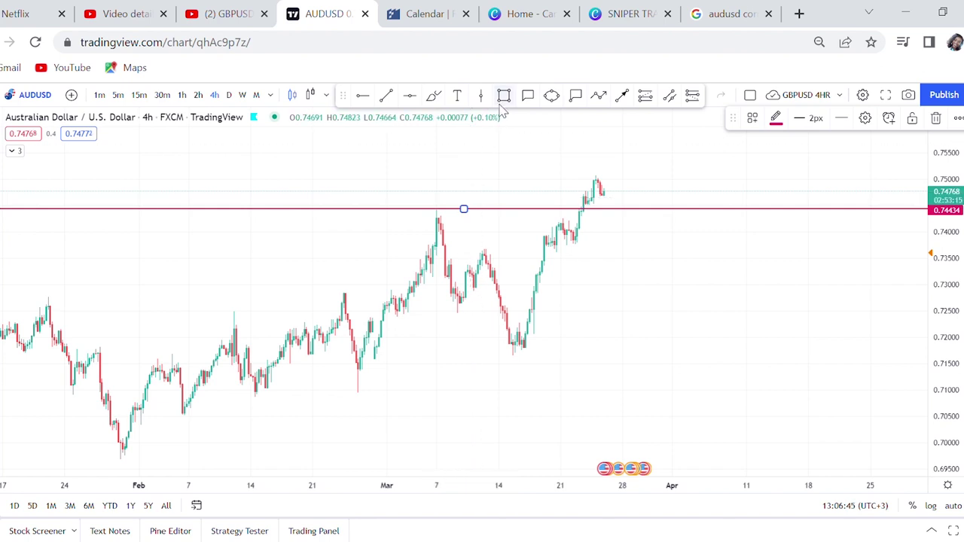
pyautogui.click(414, 97)
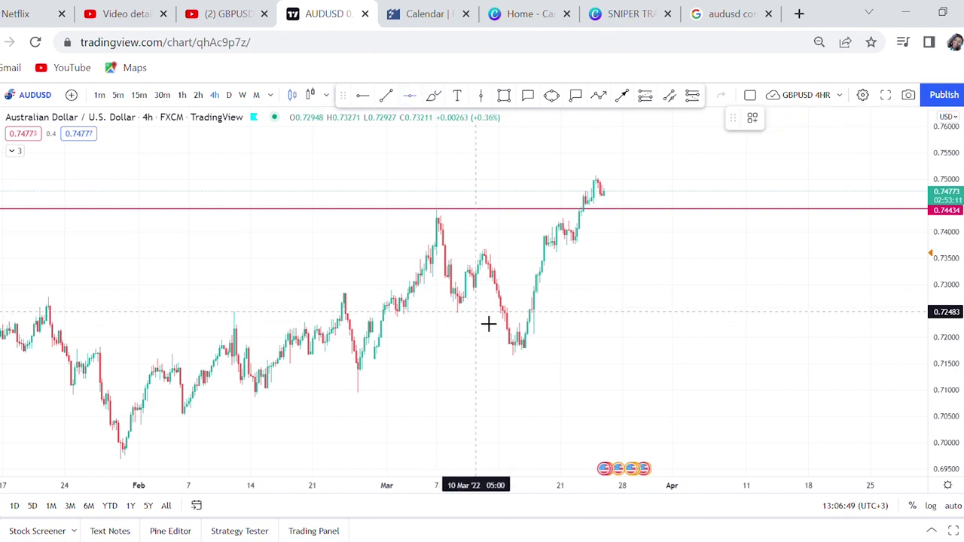
pyautogui.click(463, 312)
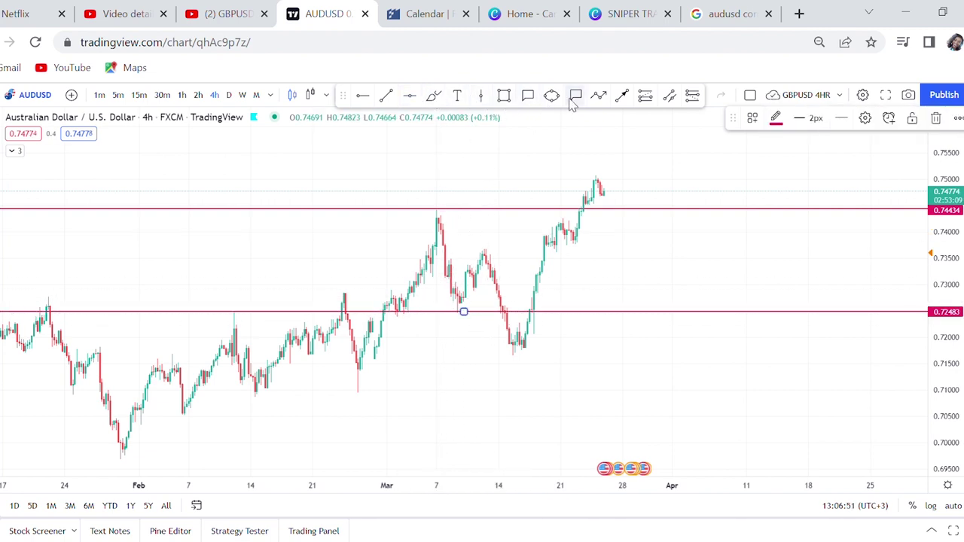
# Circle the early-March high and low, the late-February high and low, and the mid-March low with the brush.
pyautogui.click(440, 98)
pyautogui.moveTo(454, 198)
pyautogui.mouseDown()
pyautogui.moveTo(432, 216)
pyautogui.moveTo(470, 215)
pyautogui.moveTo(456, 199)
pyautogui.mouseUp()
pyautogui.moveTo(467, 295)
pyautogui.mouseDown()
pyautogui.moveTo(454, 326)
pyautogui.moveTo(474, 317)
pyautogui.moveTo(468, 298)
pyautogui.mouseUp()
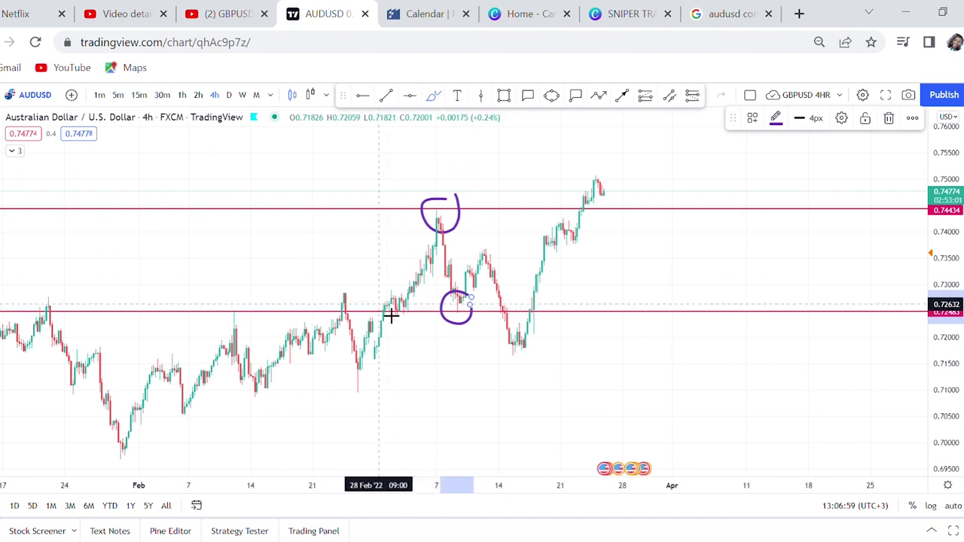
pyautogui.moveTo(365, 295)
pyautogui.mouseDown()
pyautogui.moveTo(349, 315)
pyautogui.moveTo(360, 298)
pyautogui.mouseUp()
pyautogui.moveTo(382, 377)
pyautogui.mouseDown()
pyautogui.moveTo(393, 387)
pyautogui.moveTo(369, 370)
pyautogui.moveTo(366, 403)
pyautogui.moveTo(386, 380)
pyautogui.mouseUp()
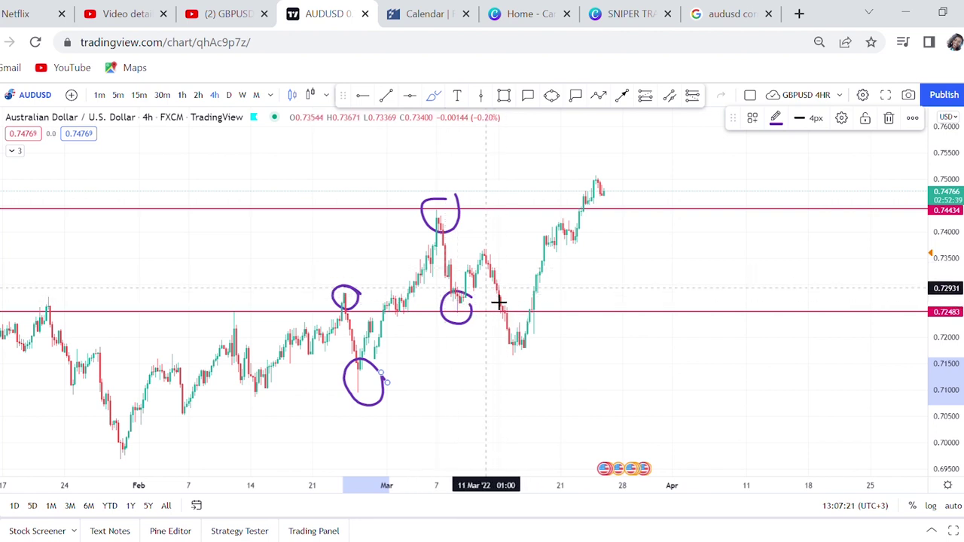
pyautogui.moveTo(568, 348)
pyautogui.mouseDown()
pyautogui.moveTo(516, 333)
pyautogui.moveTo(494, 340)
pyautogui.moveTo(542, 379)
pyautogui.moveTo(547, 343)
pyautogui.mouseUp()
pyautogui.scroll(2, 641, 339)
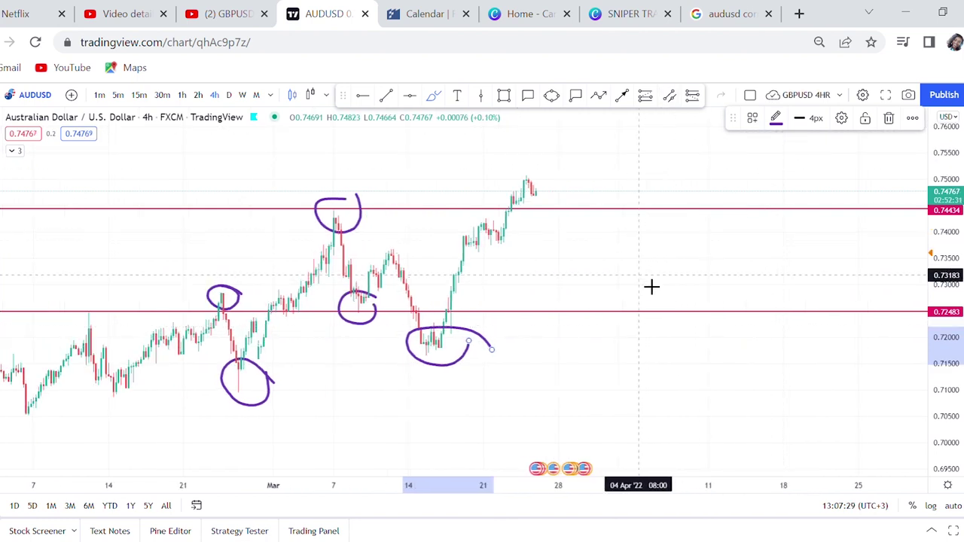
pyautogui.moveTo(953, 388); pyautogui.dragTo(577, 186)
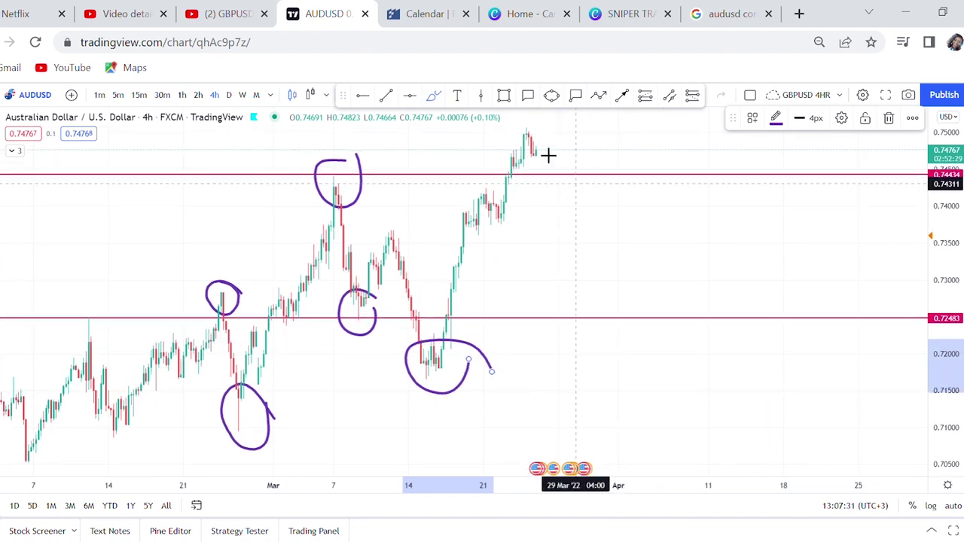
pyautogui.click(362, 101)
pyautogui.click(645, 231)
pyautogui.click(934, 119)
# Examine the candles around the mid-March low and the 0.72483 line up close.
pyautogui.moveTo(736, 327); pyautogui.dragTo(723, 299)
pyautogui.scroll(3, 723, 299)
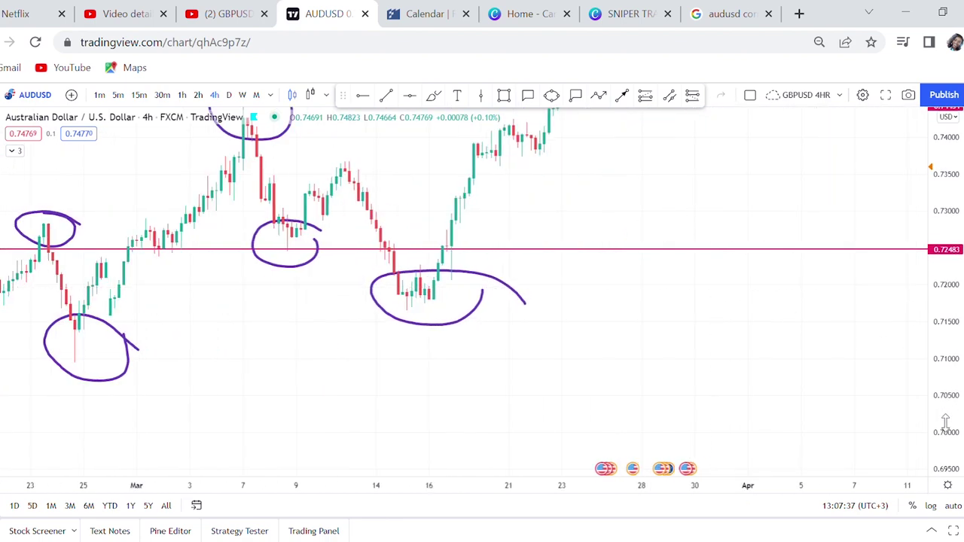
pyautogui.moveTo(945, 422); pyautogui.dragTo(945, 331)
pyautogui.moveTo(564, 263); pyautogui.dragTo(718, 309)
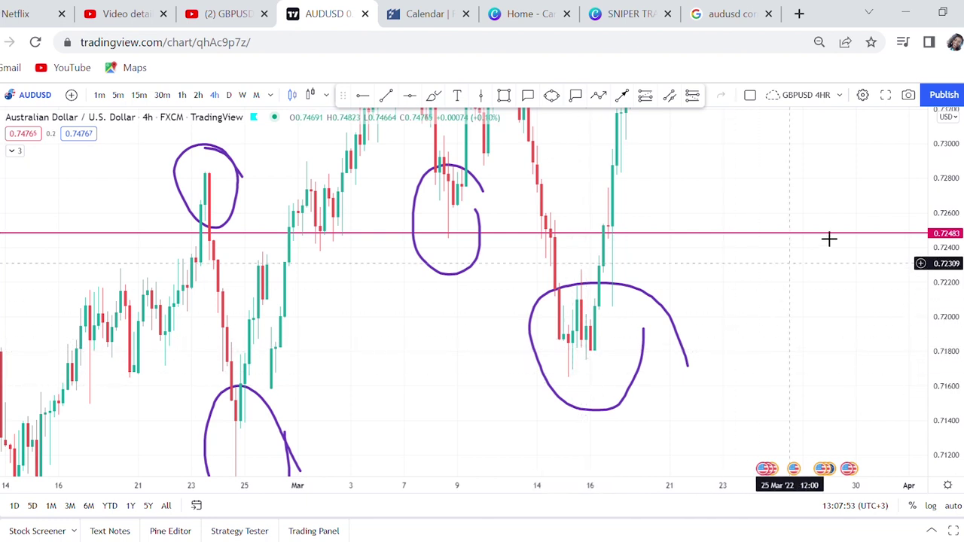
pyautogui.moveTo(945, 169); pyautogui.dragTo(919, 338)
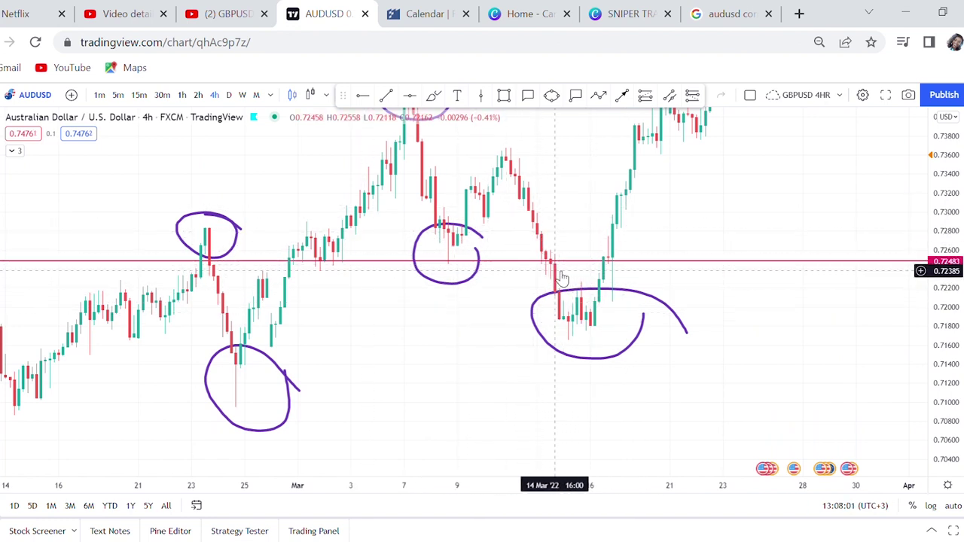
# Circle the mid-March candles crossing back above the 0.72483 line with the brush.
pyautogui.moveTo(723, 301); pyautogui.dragTo(645, 326)
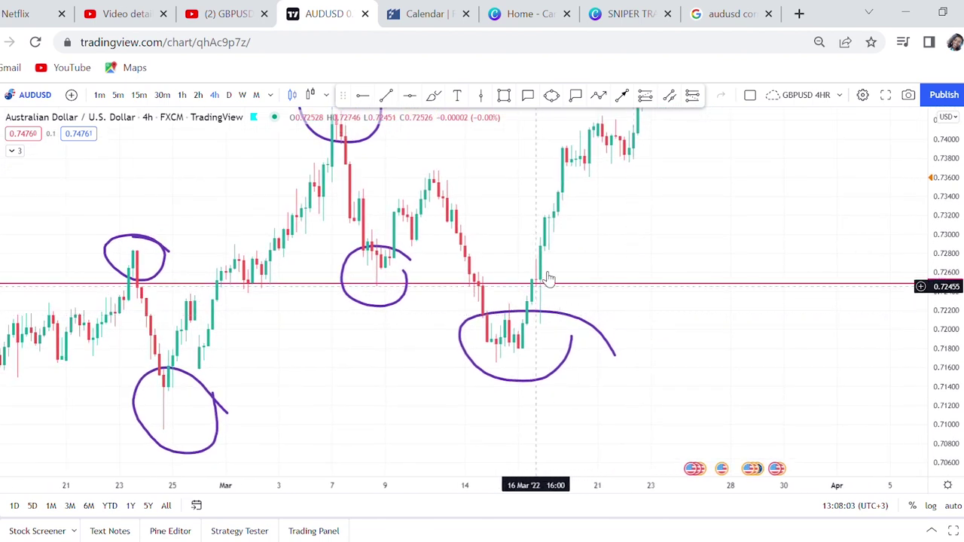
pyautogui.click(434, 96)
pyautogui.moveTo(568, 262)
pyautogui.mouseDown()
pyautogui.moveTo(528, 275)
pyautogui.moveTo(577, 296)
pyautogui.moveTo(578, 282)
pyautogui.mouseUp()
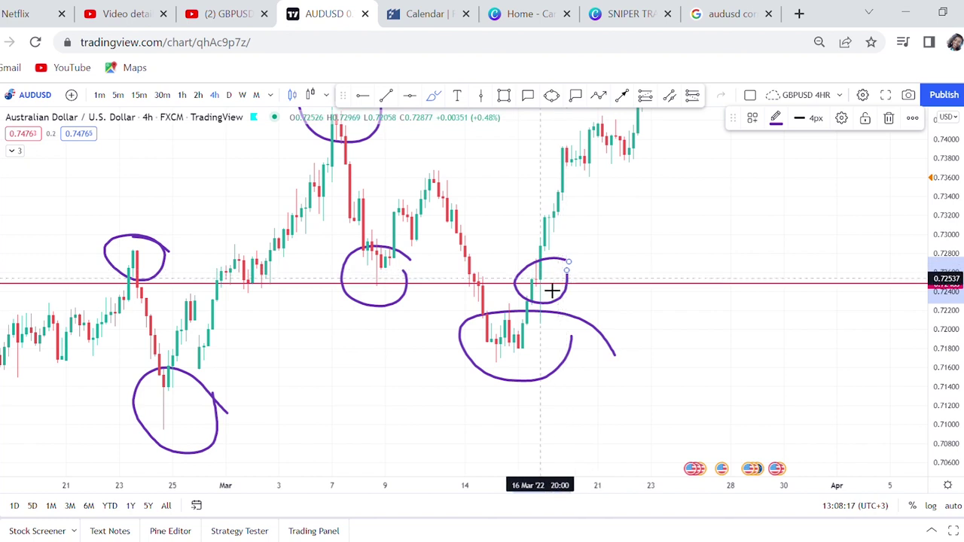
# Draw a rising trend line beneath the late-January, late-February and mid-March lows, extending its start back to 25 January.
pyautogui.scroll(-2, 607, 349)
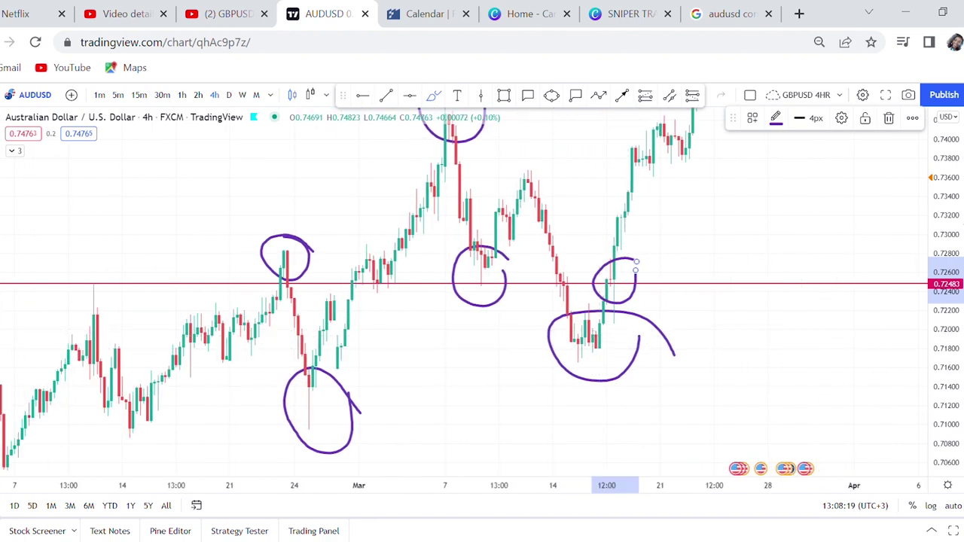
pyautogui.moveTo(955, 188); pyautogui.dragTo(924, 323)
pyautogui.scroll(-2, 715, 325)
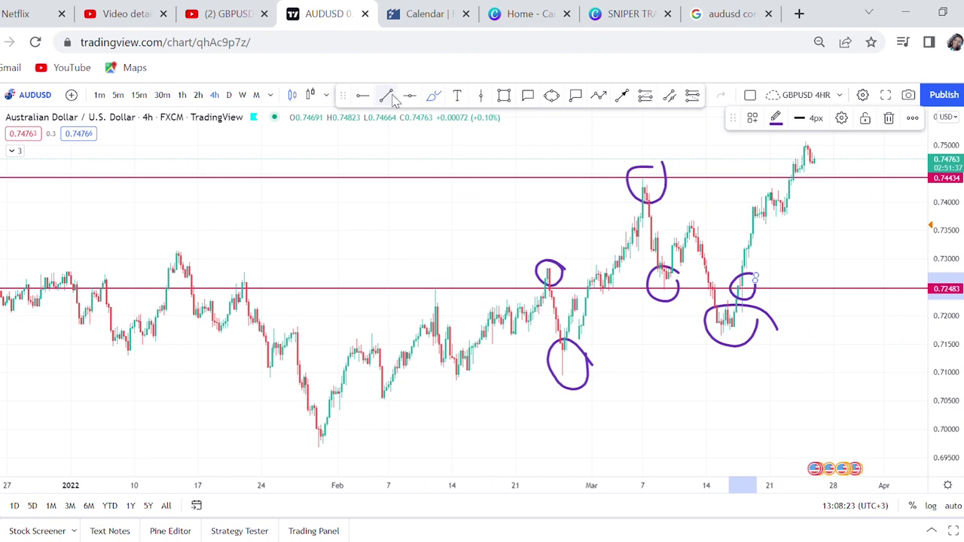
pyautogui.click(392, 100)
pyautogui.click(333, 458)
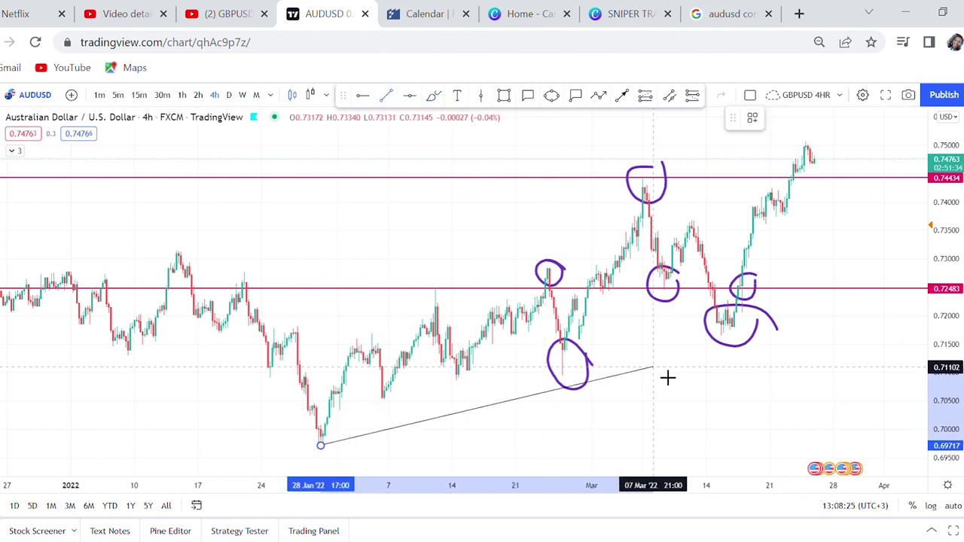
pyautogui.click(839, 307)
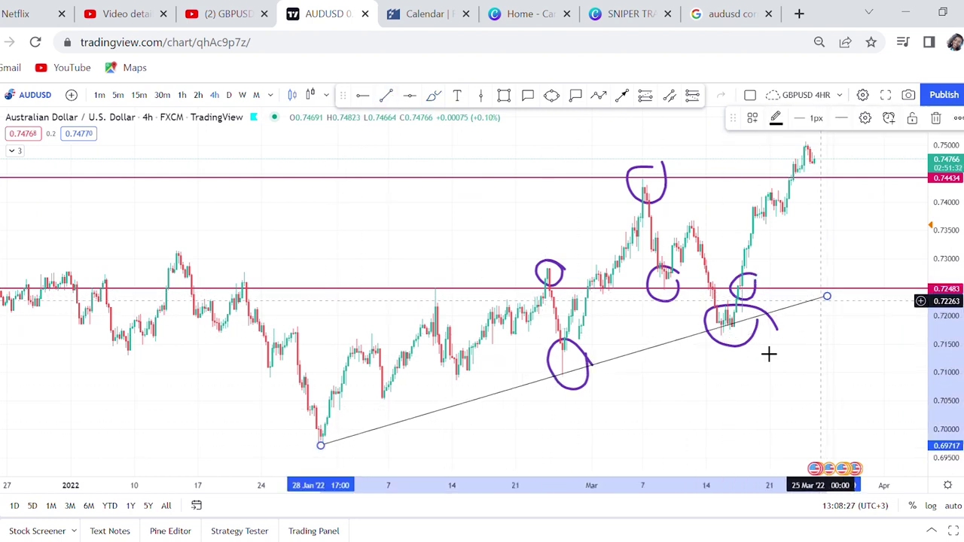
pyautogui.moveTo(321, 445); pyautogui.dragTo(282, 456)
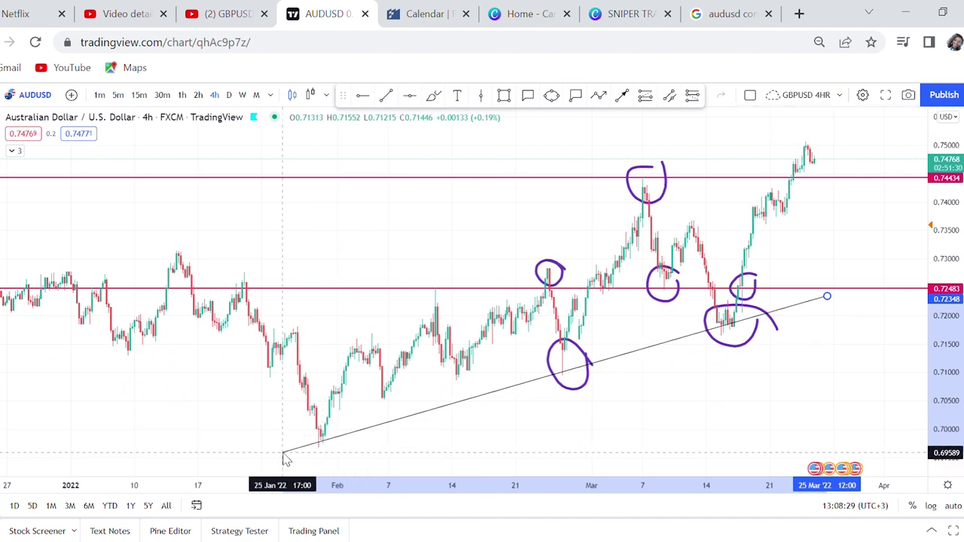
# Circle the late-January and late-February lows on the trend line with the brush and draw a diagonal stroke across the mid-March touch.
pyautogui.moveTo(469, 450); pyautogui.dragTo(424, 354)
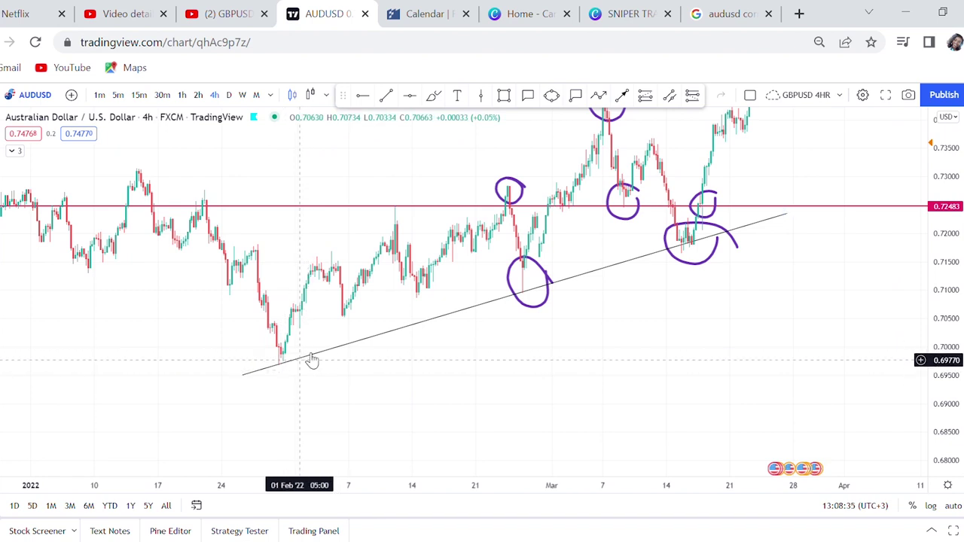
pyautogui.click(434, 96)
pyautogui.moveTo(315, 354)
pyautogui.mouseDown()
pyautogui.moveTo(276, 368)
pyautogui.moveTo(336, 354)
pyautogui.mouseUp()
pyautogui.moveTo(555, 256)
pyautogui.mouseDown()
pyautogui.moveTo(501, 302)
pyautogui.moveTo(569, 272)
pyautogui.mouseUp()
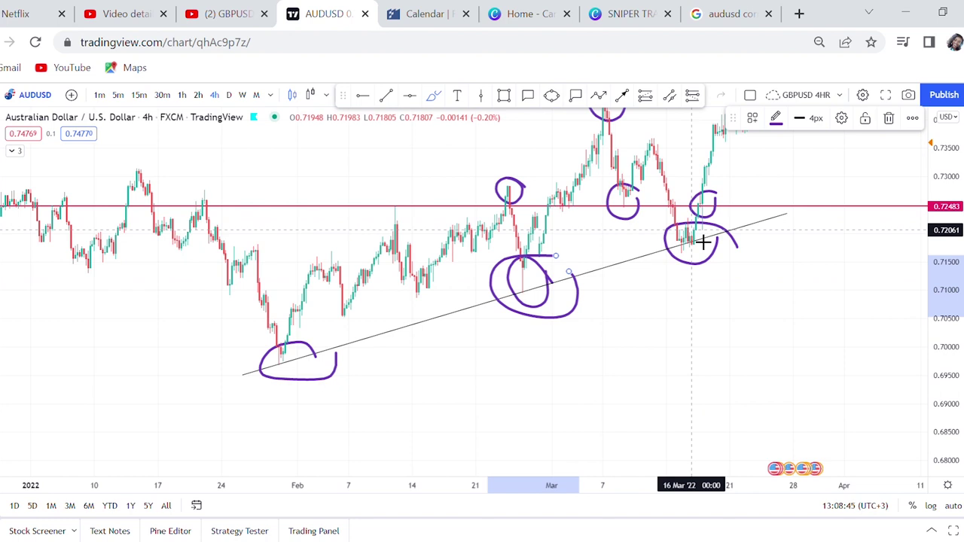
pyautogui.moveTo(709, 219); pyautogui.dragTo(744, 275)
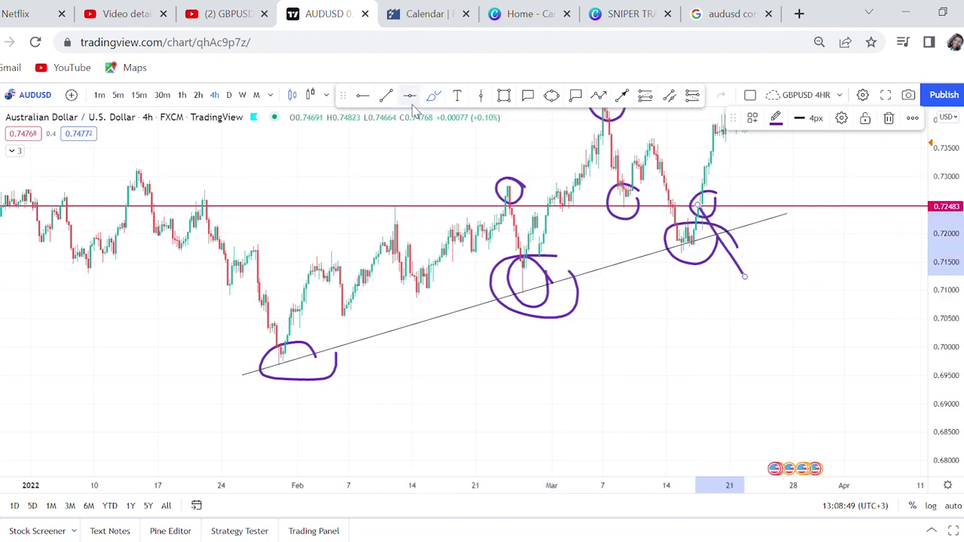
pyautogui.click(363, 95)
pyautogui.click(365, 134)
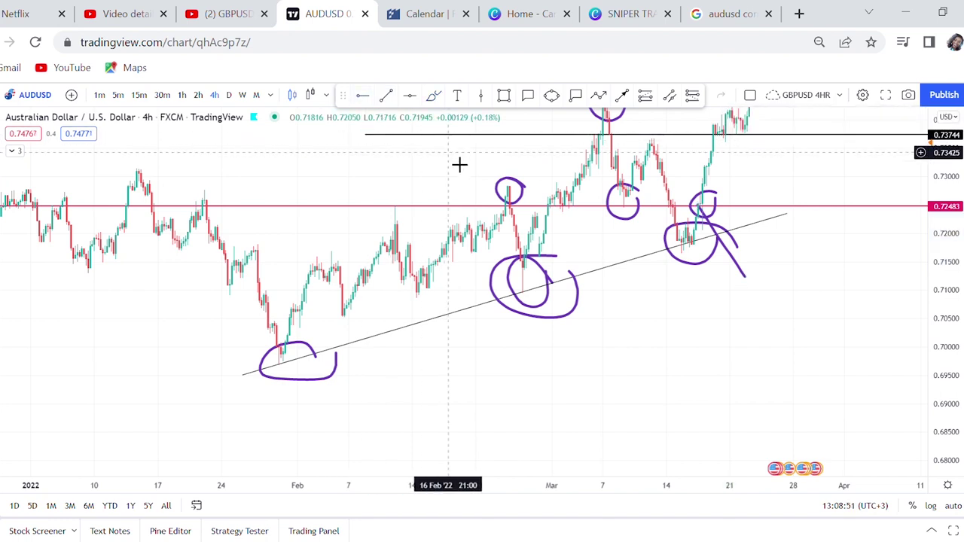
pyautogui.moveTo(458, 164); pyautogui.dragTo(461, 296)
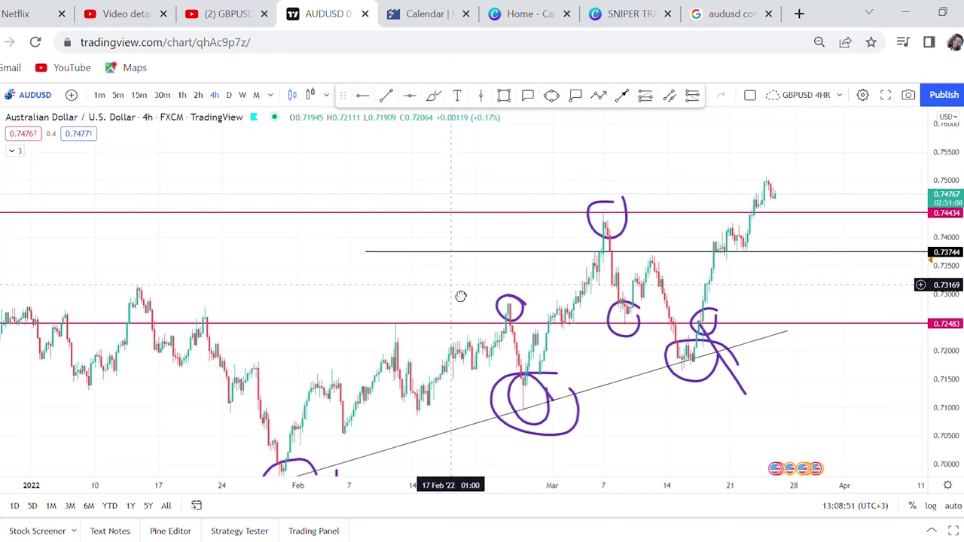
pyautogui.click(565, 255)
pyautogui.click(909, 119)
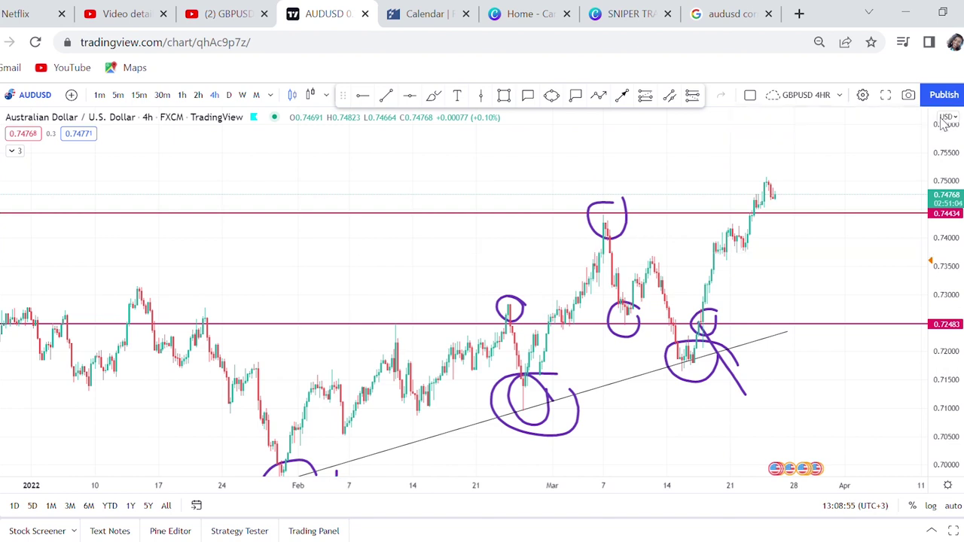
# Move the lower horizontal line to the late-February high at 0.72807 and remove both brush circles around the late-February low.
pyautogui.moveTo(488, 330); pyautogui.dragTo(488, 317)
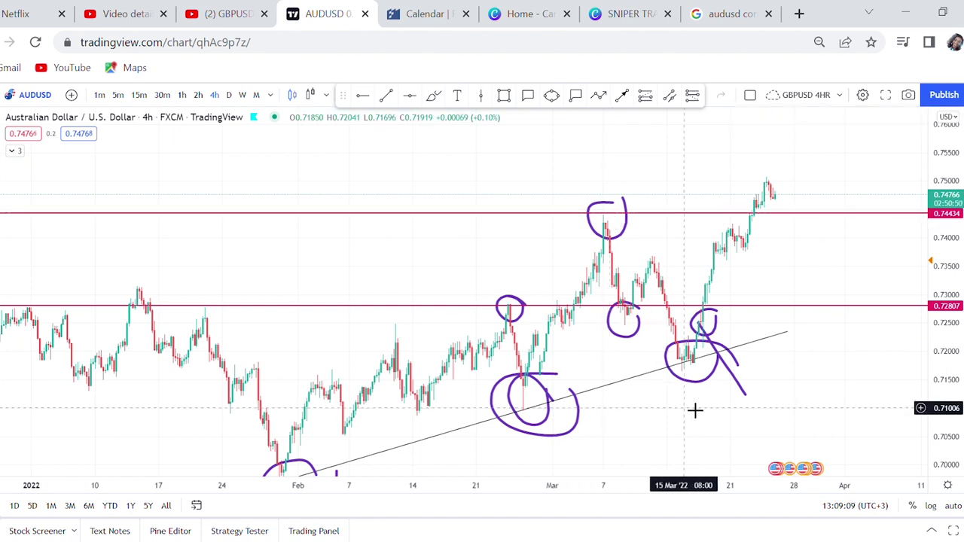
pyautogui.moveTo(695, 419); pyautogui.dragTo(685, 329)
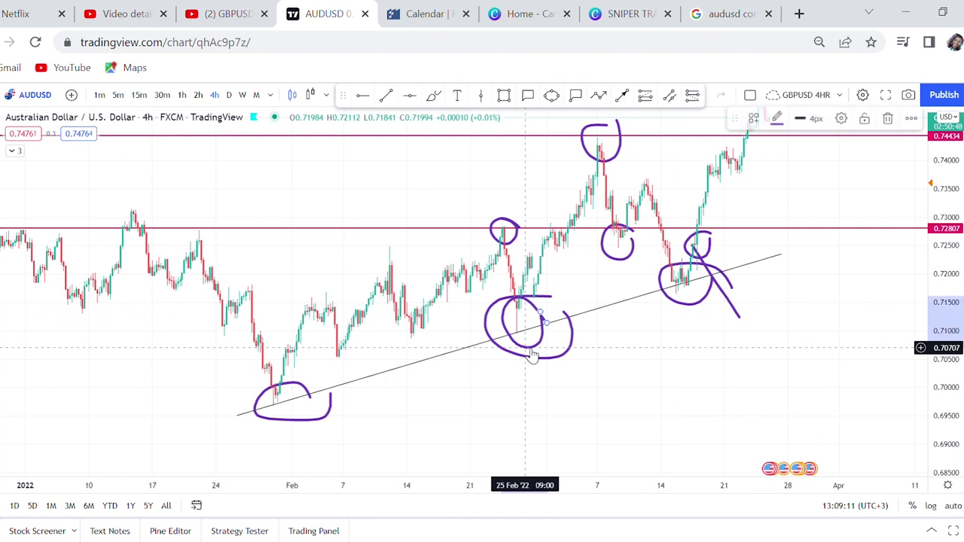
pyautogui.hotkey('ctrl', 'z')
# Draw a rectangle zone from 0.71389 to 0.70867 across the February lows and mark the late-February low with a brush cross.
pyautogui.click(503, 99)
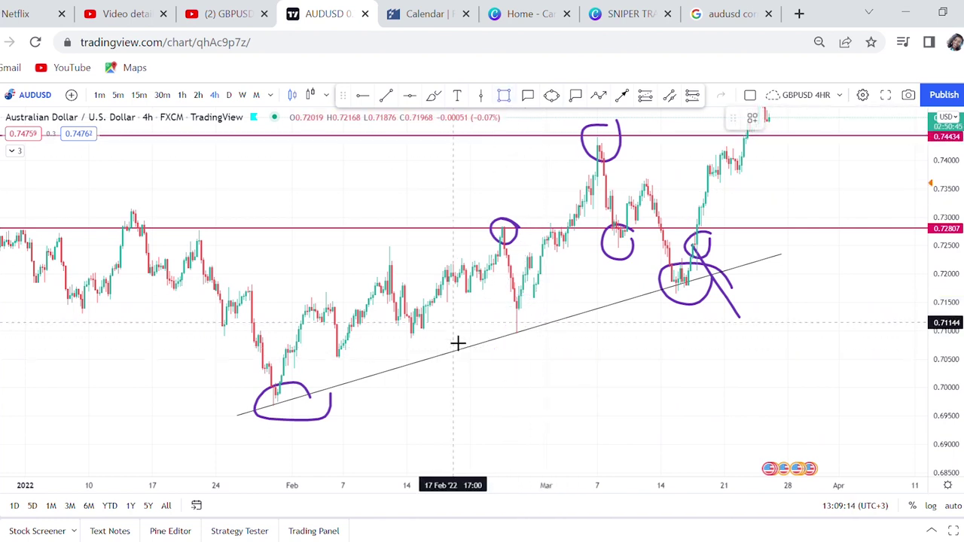
pyautogui.click(387, 310)
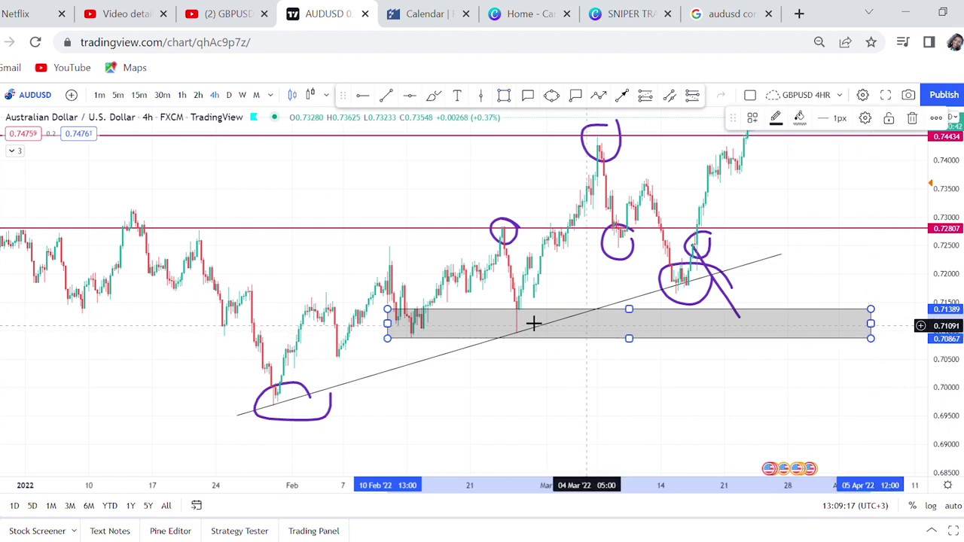
pyautogui.moveTo(542, 336); pyautogui.dragTo(533, 349)
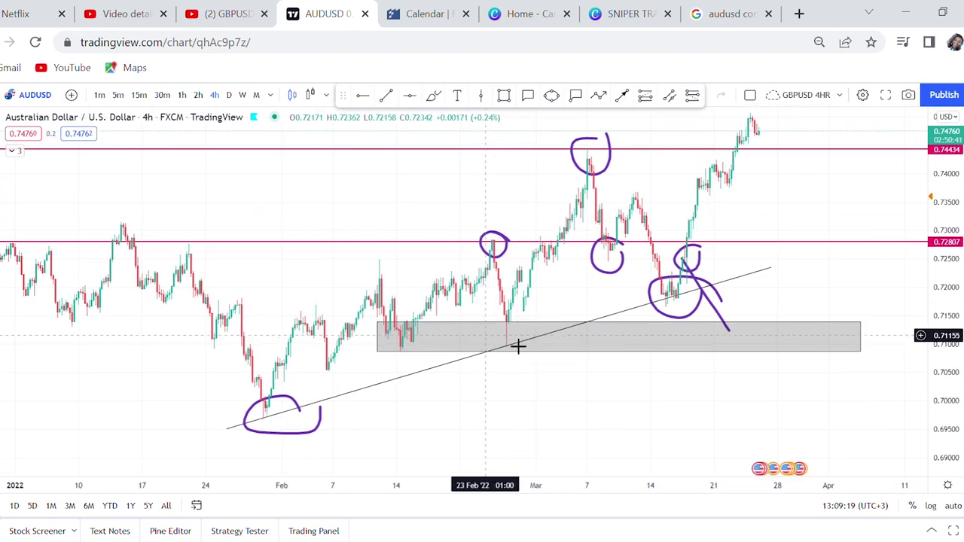
pyautogui.click(434, 97)
pyautogui.moveTo(519, 324)
pyautogui.mouseDown()
pyautogui.moveTo(492, 347)
pyautogui.moveTo(520, 374)
pyautogui.mouseUp()
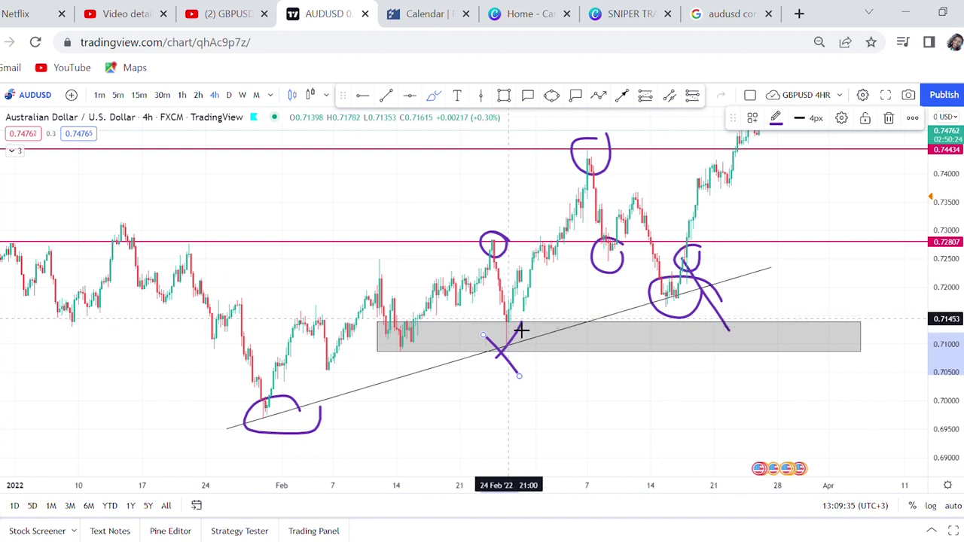
pyautogui.click(364, 98)
pyautogui.click(407, 168)
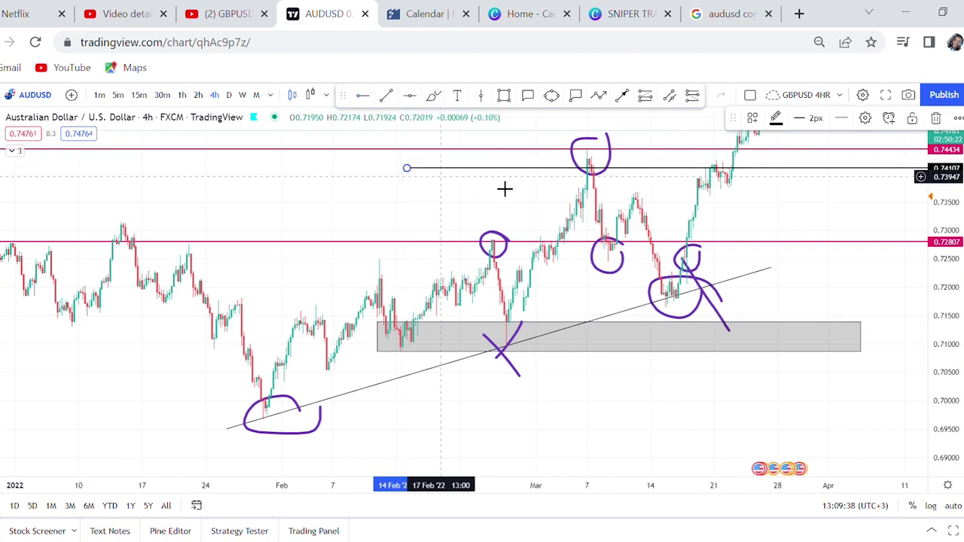
pyautogui.click(936, 118)
# Clear all existing drawings from the chart.
pyautogui.moveTo(839, 217); pyautogui.dragTo(766, 230)
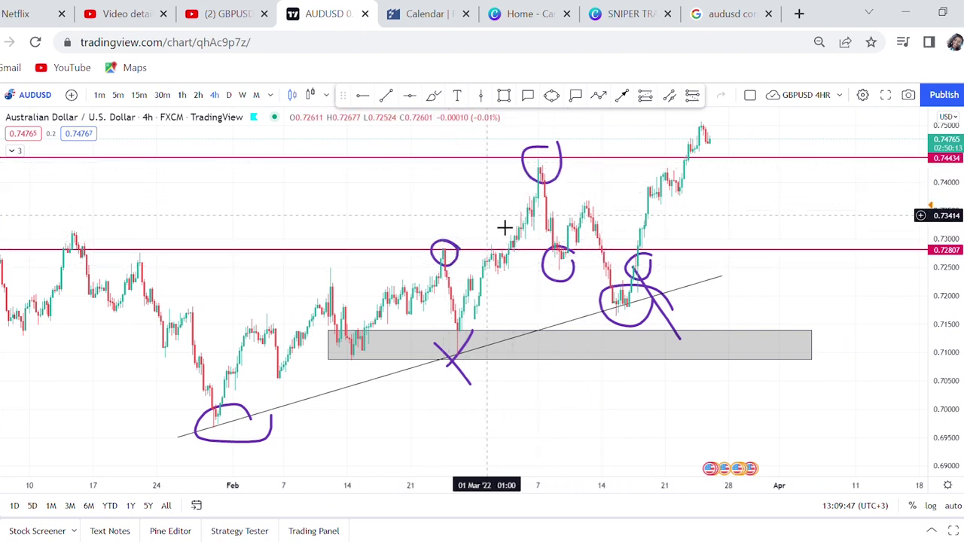
pyautogui.moveTo(760, 207); pyautogui.dragTo(728, 296)
pyautogui.moveTo(947, 339); pyautogui.dragTo(948, 301)
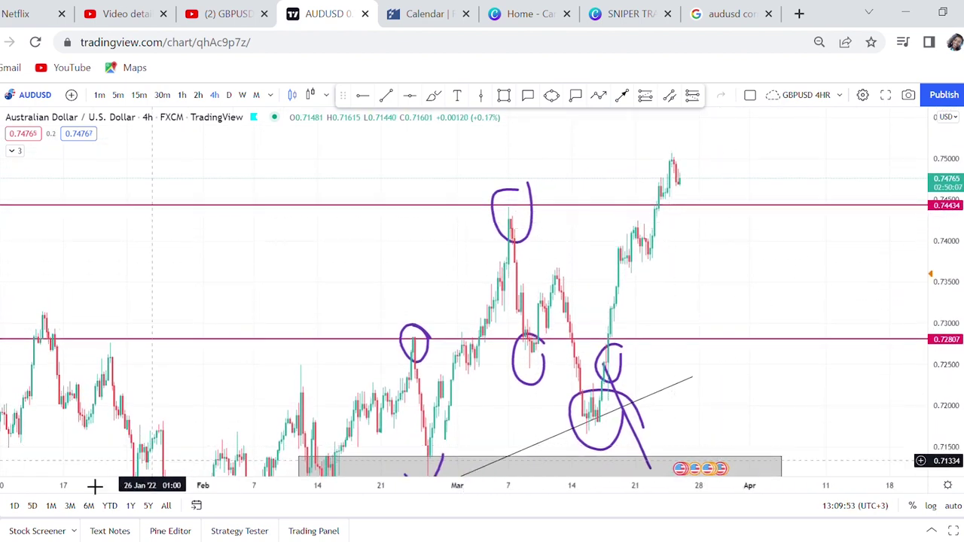
pyautogui.hotkey('ctrl', 'alt', 'h')
pyautogui.scroll(2, 601, 279)
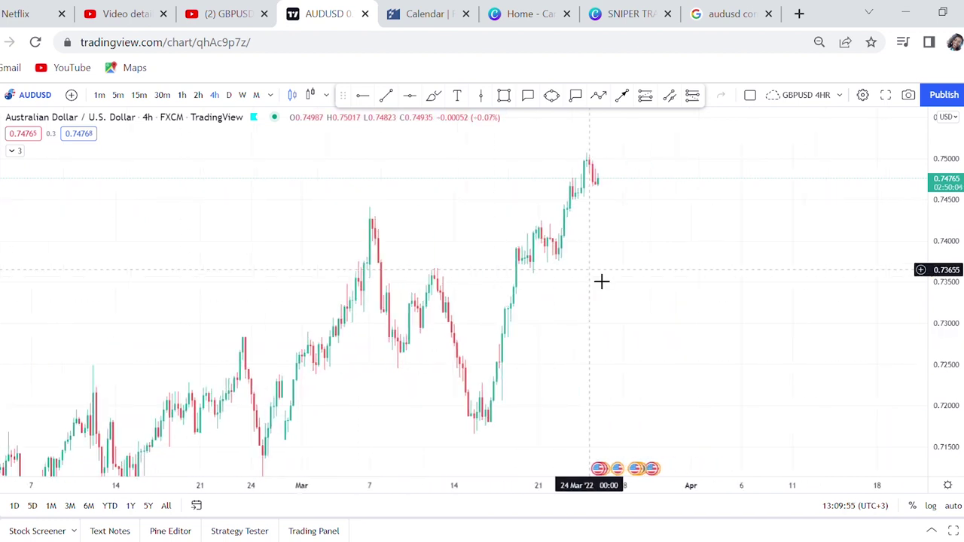
# Place a horizontal line at the early-March high, at 0.74427.
pyautogui.moveTo(616, 347); pyautogui.dragTo(661, 312)
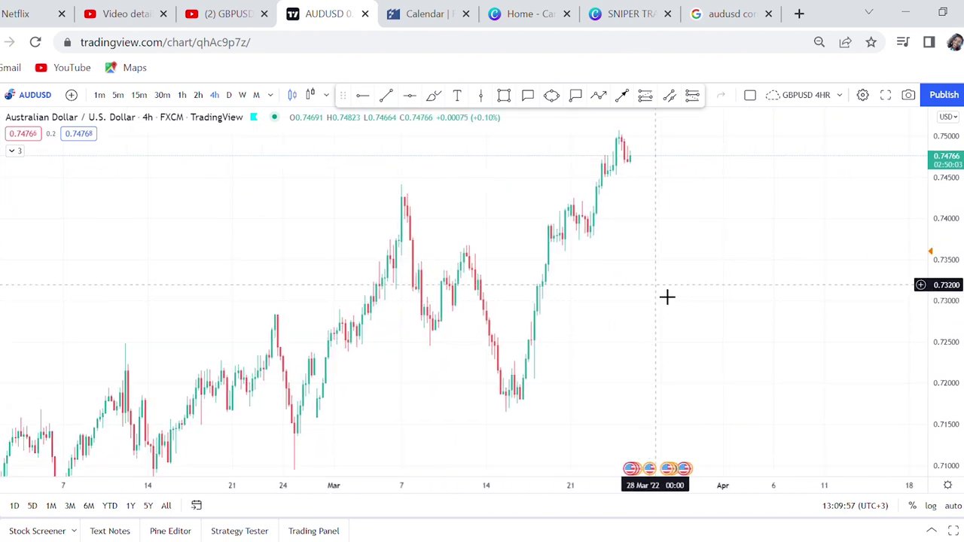
pyautogui.click(412, 96)
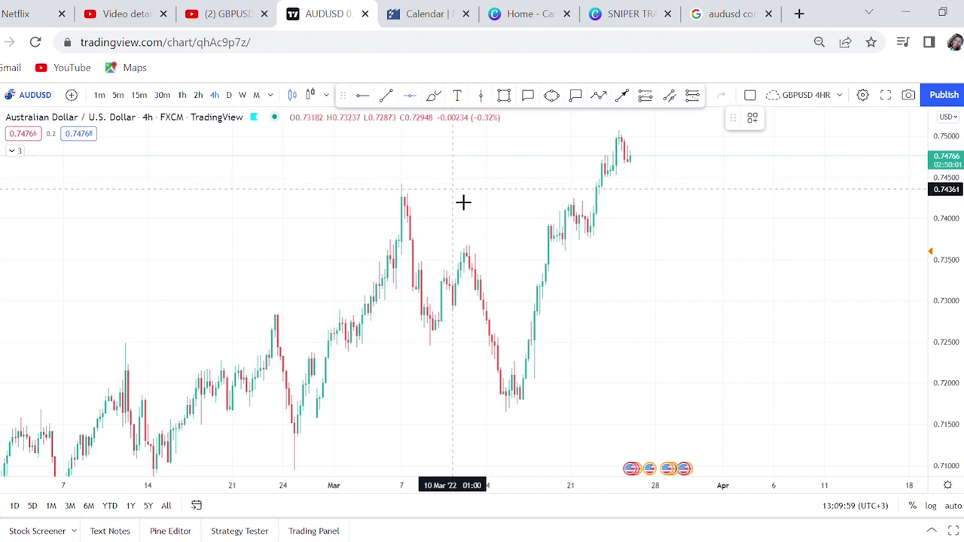
pyautogui.click(464, 184)
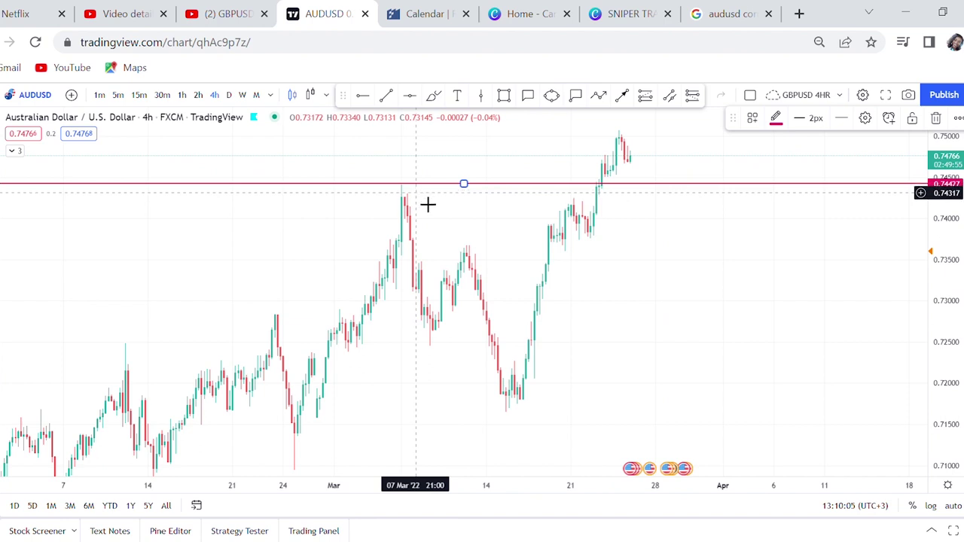
# Circle the three small pauses in the late-March rally and the mid-March low with the brush.
pyautogui.click(436, 95)
pyautogui.moveTo(558, 222)
pyautogui.mouseDown()
pyautogui.moveTo(559, 252)
pyautogui.moveTo(563, 226)
pyautogui.mouseUp()
pyautogui.moveTo(617, 209)
pyautogui.mouseDown()
pyautogui.moveTo(588, 218)
pyautogui.moveTo(605, 256)
pyautogui.moveTo(605, 224)
pyautogui.mouseUp()
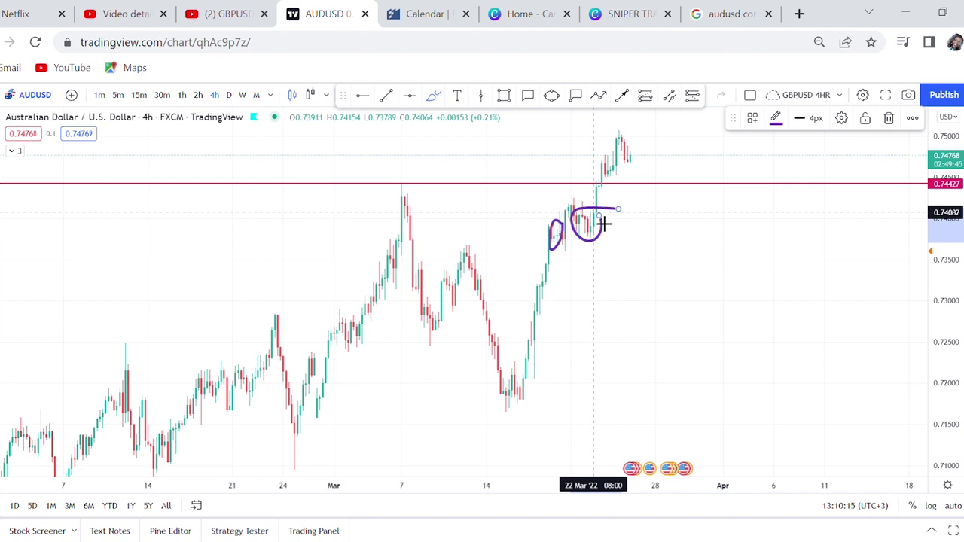
pyautogui.moveTo(616, 165)
pyautogui.mouseDown()
pyautogui.moveTo(602, 167)
pyautogui.moveTo(614, 164)
pyautogui.mouseUp()
pyautogui.moveTo(556, 378)
pyautogui.mouseDown()
pyautogui.moveTo(482, 389)
pyautogui.moveTo(594, 419)
pyautogui.moveTo(576, 386)
pyautogui.mouseUp()
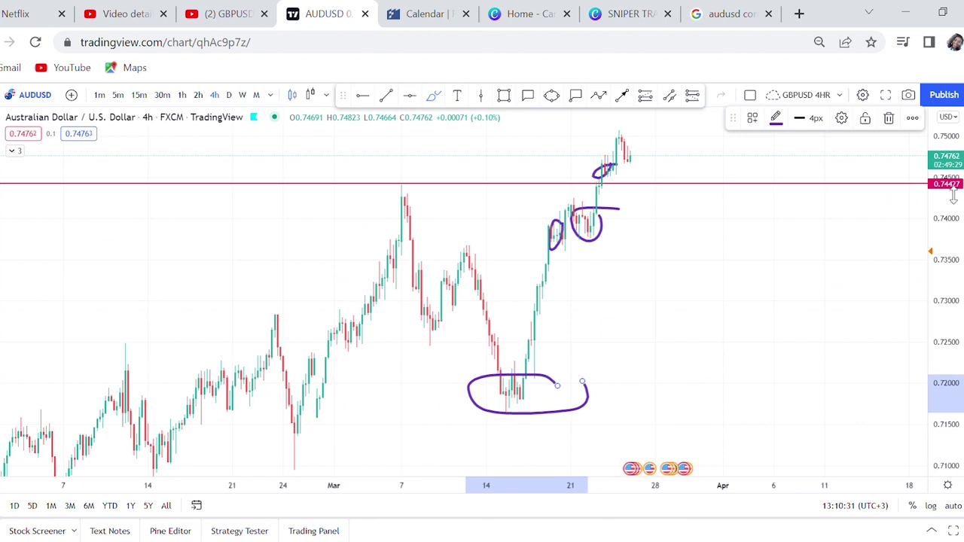
pyautogui.moveTo(953, 195); pyautogui.dragTo(931, 269)
pyautogui.scroll(-2, 625, 346)
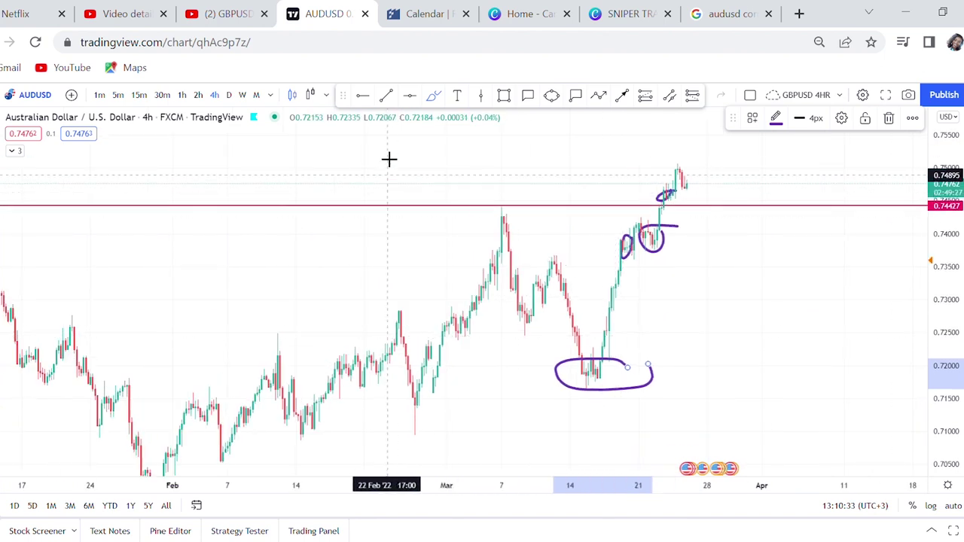
pyautogui.click(362, 95)
pyautogui.click(803, 321)
pyautogui.moveTo(807, 323); pyautogui.dragTo(764, 302)
pyautogui.click(936, 118)
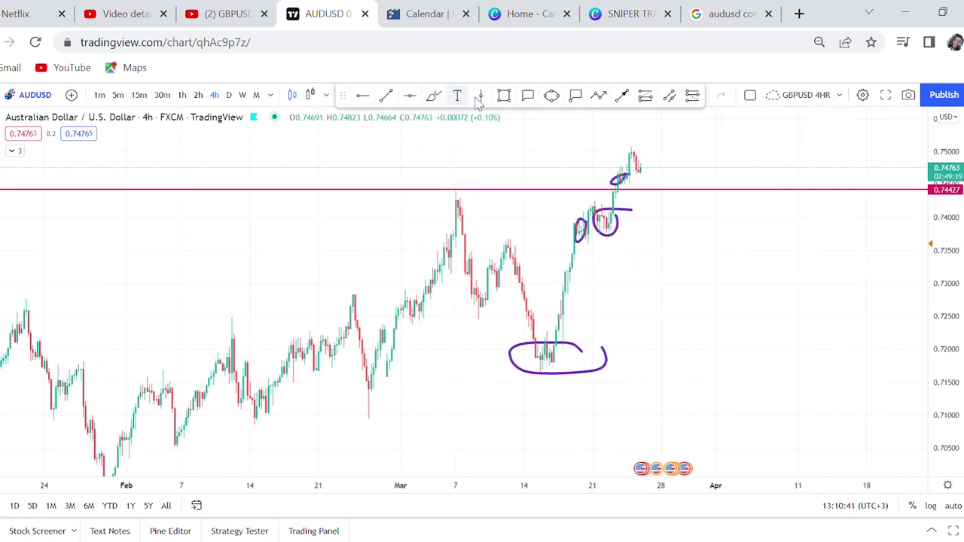
# Draw a thin rectangle zone from 0.71874 to 0.71754 through the circled mid-March low, spanning 4 February to 19 April.
pyautogui.click(504, 96)
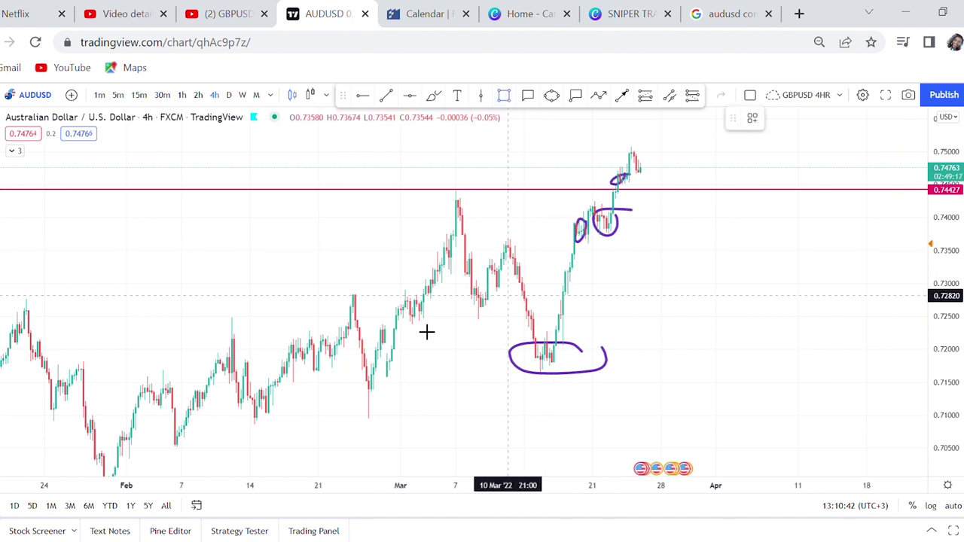
pyautogui.click(190, 378)
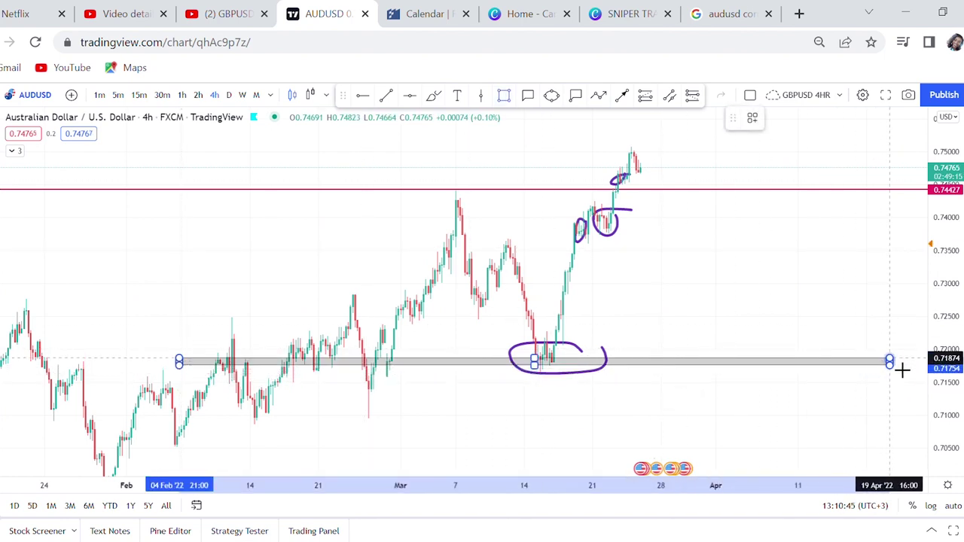
pyautogui.click(902, 369)
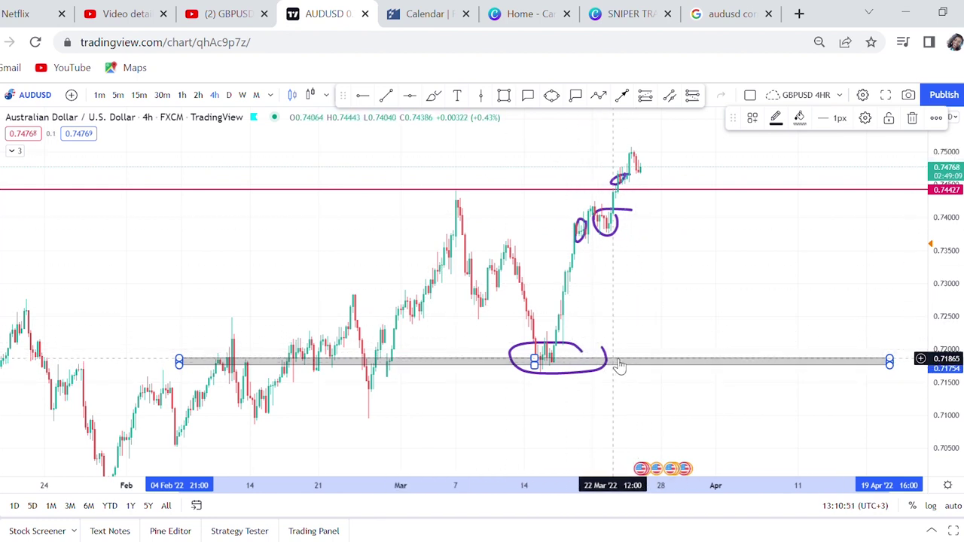
# Switch the chart to the daily timeframe and place a horizontal line at the high between October and December, at 0.75547.
pyautogui.click(227, 96)
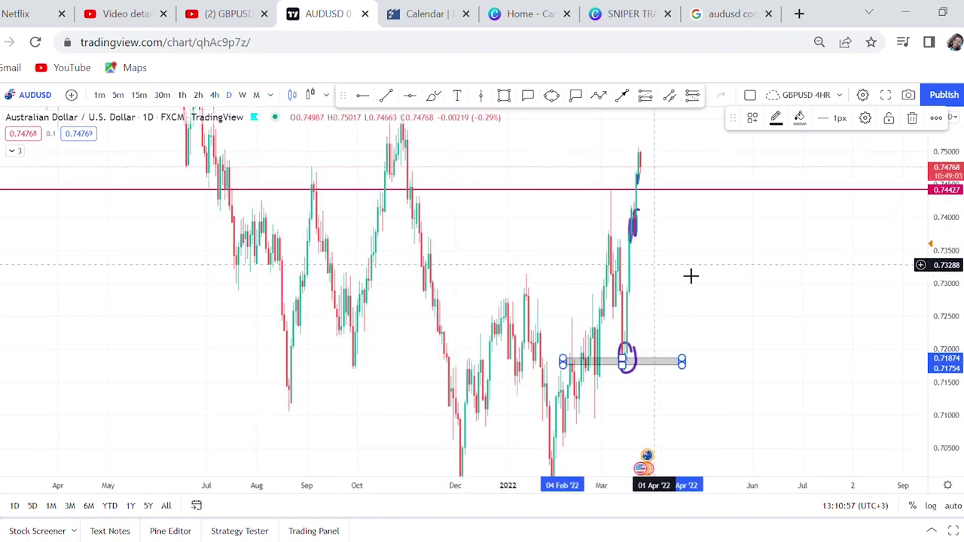
pyautogui.moveTo(743, 253); pyautogui.dragTo(743, 330)
pyautogui.click(410, 95)
pyautogui.click(464, 181)
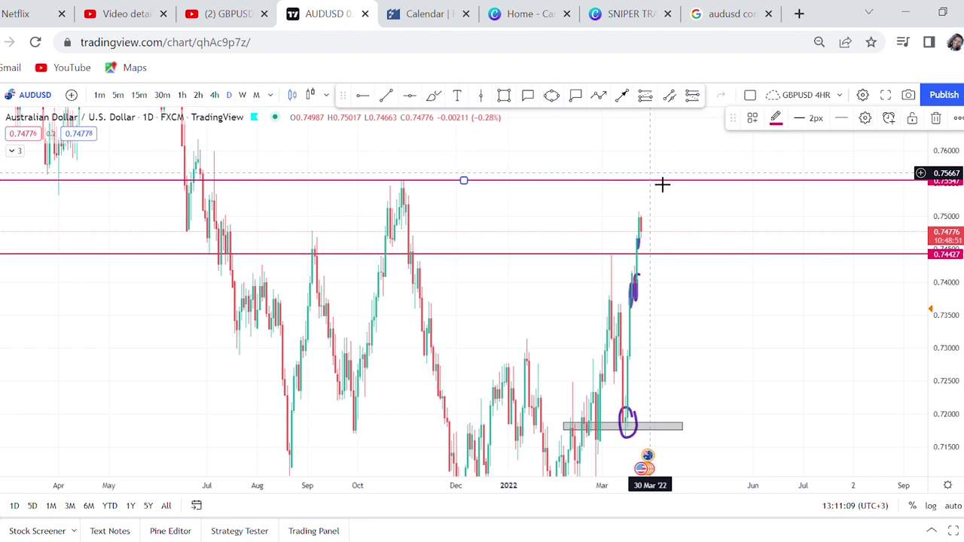
# Switch the chart to the weekly timeframe and remove all existing drawings from it.
pyautogui.click(243, 95)
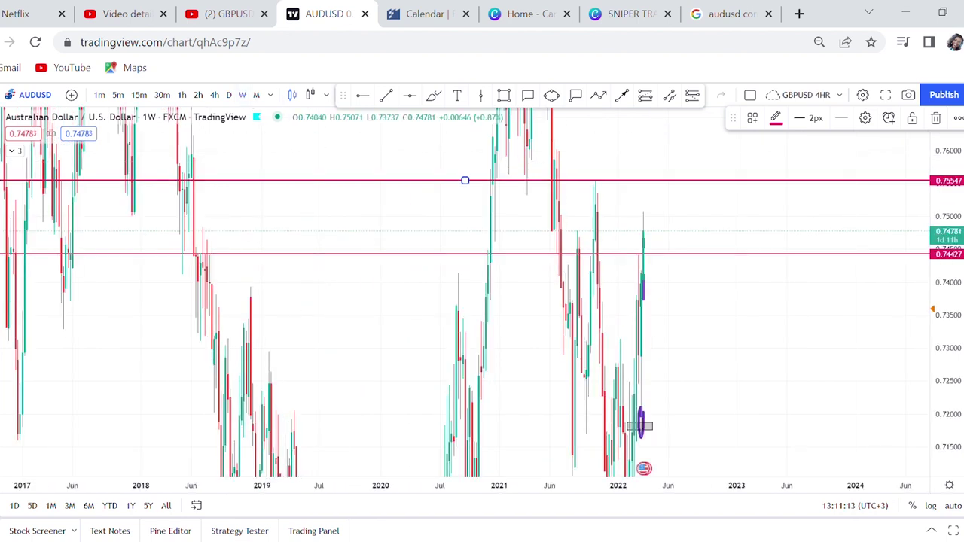
pyautogui.press('Delete')
pyautogui.scroll(3, 467, 349)
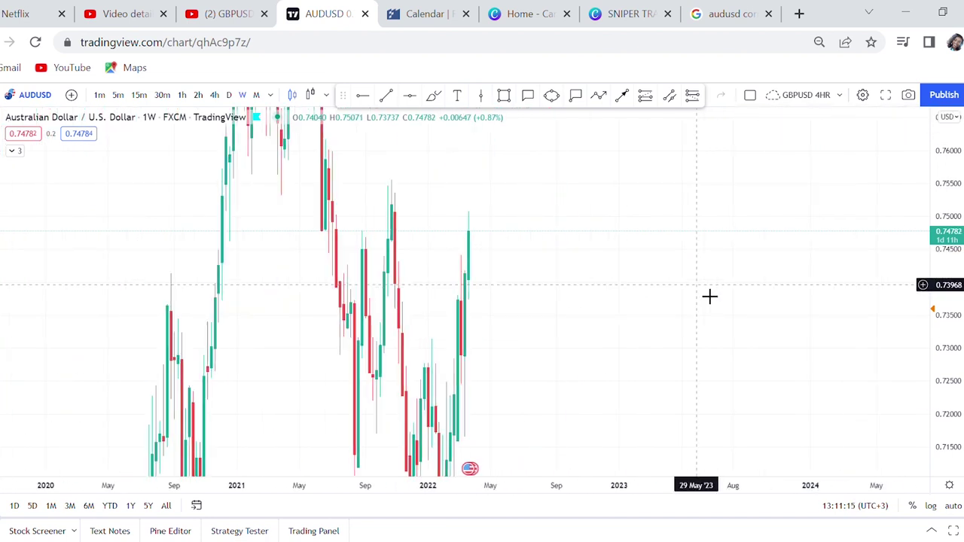
# Draw a descending trend line along the 2021 highs, from 4 January 2021 to 0.71339 at 26 September 2022.
pyautogui.moveTo(949, 253); pyautogui.dragTo(948, 286)
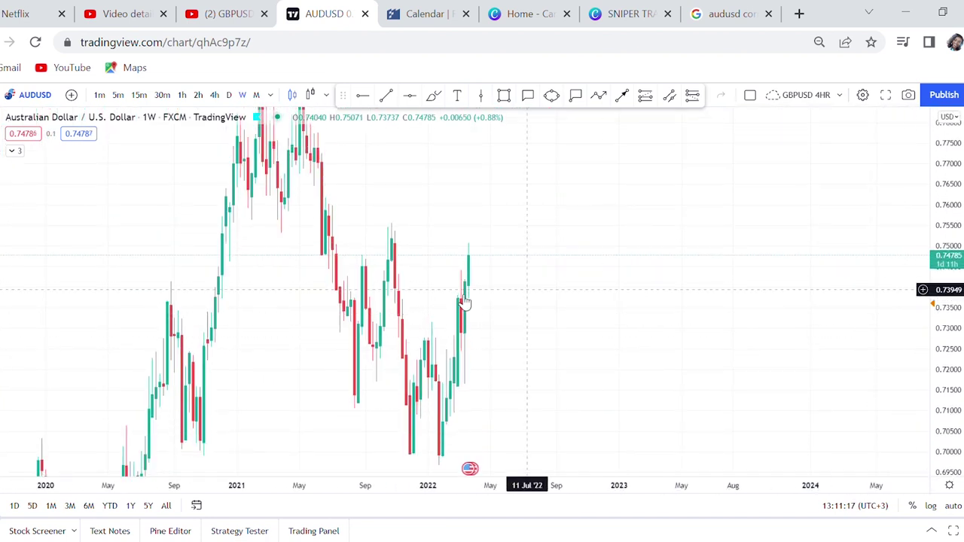
pyautogui.moveTo(513, 308); pyautogui.dragTo(560, 280)
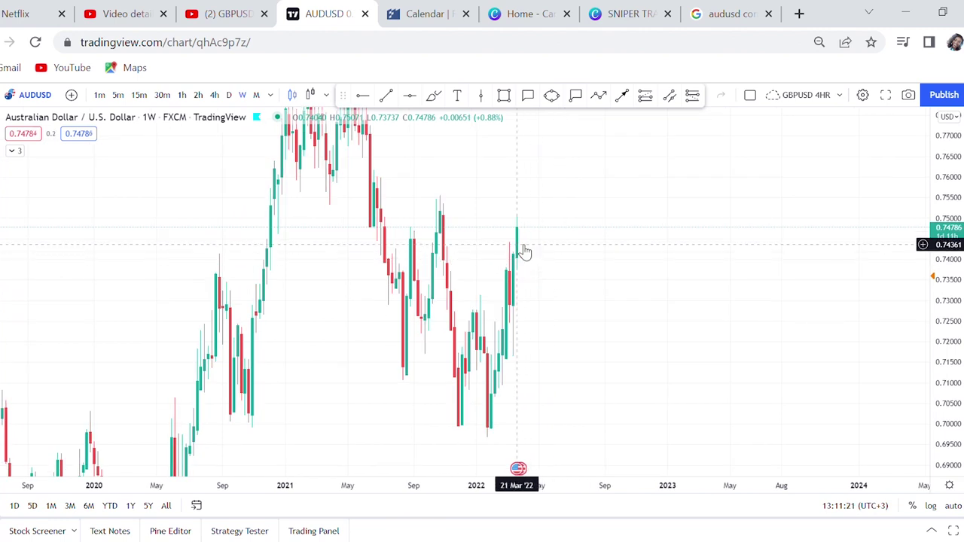
pyautogui.moveTo(645, 249); pyautogui.dragTo(655, 318)
pyautogui.moveTo(940, 213); pyautogui.dragTo(940, 240)
pyautogui.click(387, 96)
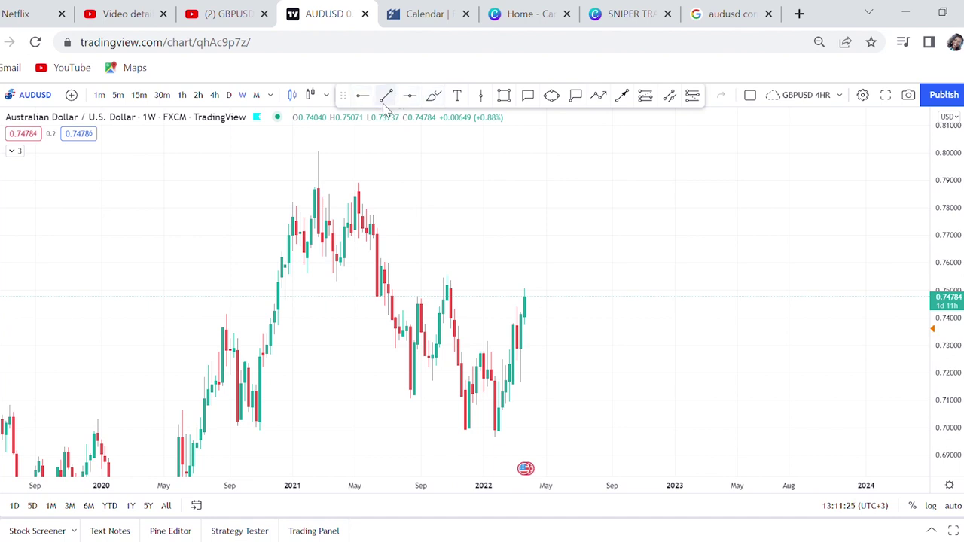
pyautogui.click(314, 145)
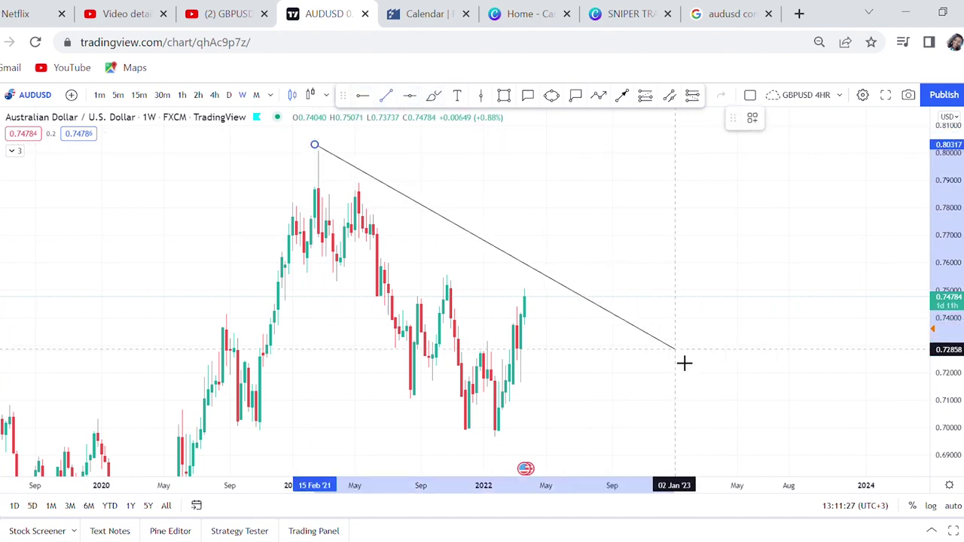
pyautogui.click(623, 392)
pyautogui.moveTo(298, 143); pyautogui.dragTo(294, 135)
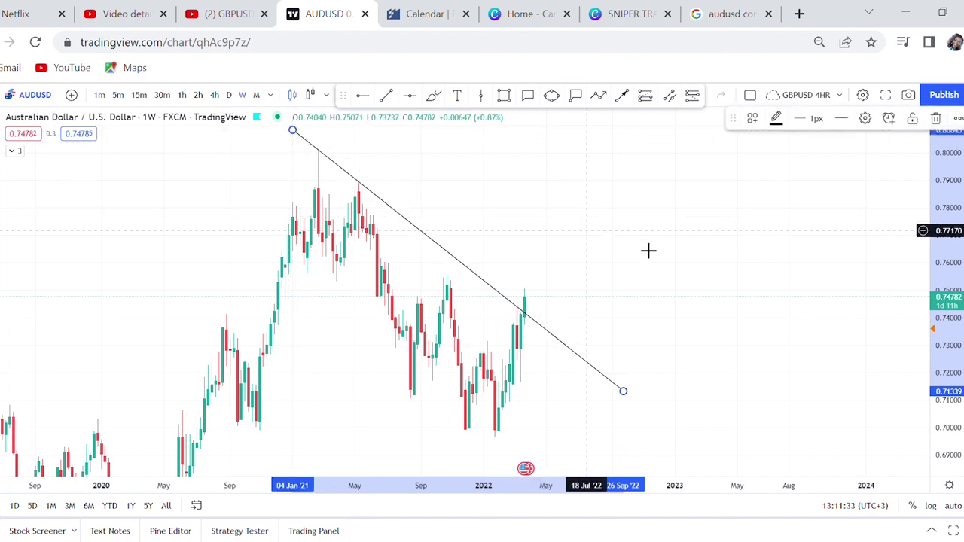
# Place a horizontal ray at the late-2021 swing high, starting on 3 May 2021 at 0.75586.
pyautogui.moveTo(648, 249); pyautogui.dragTo(678, 234)
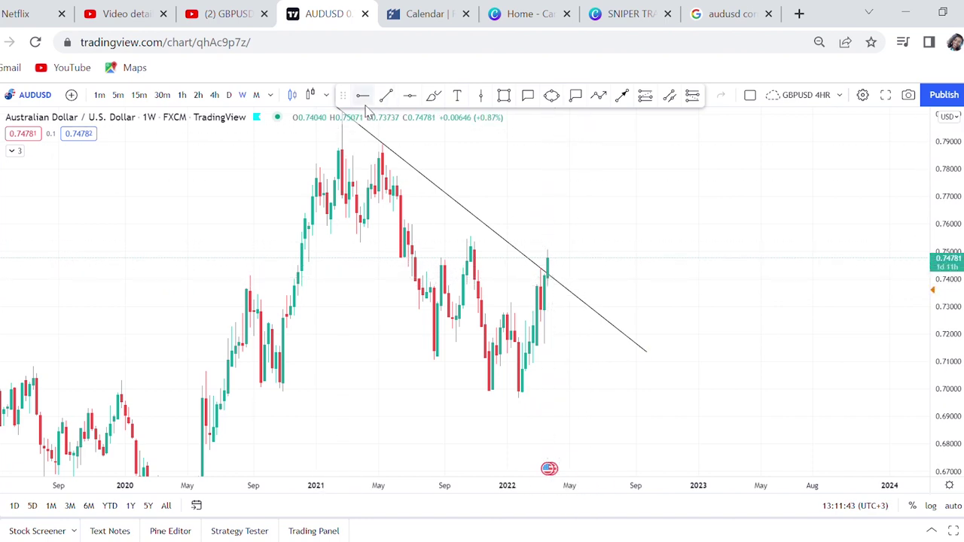
pyautogui.click(388, 248)
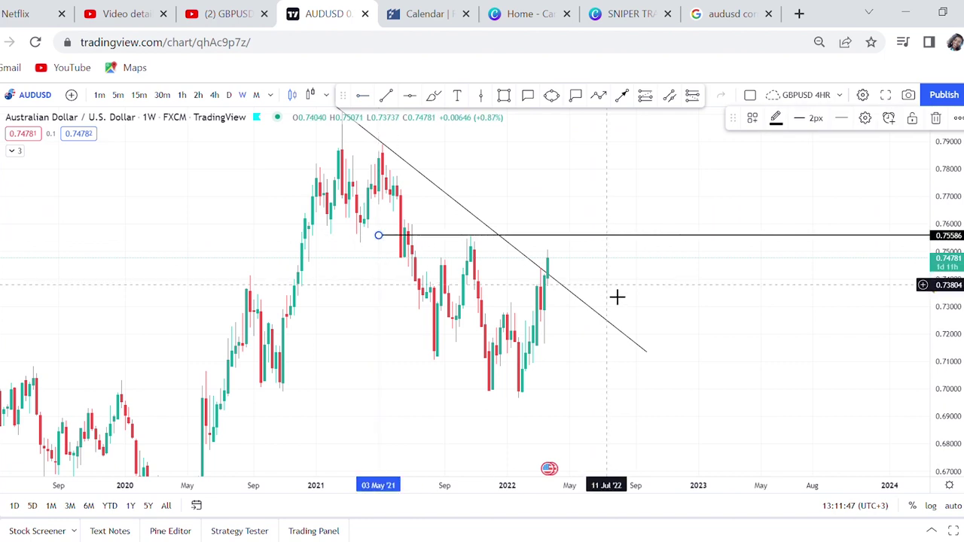